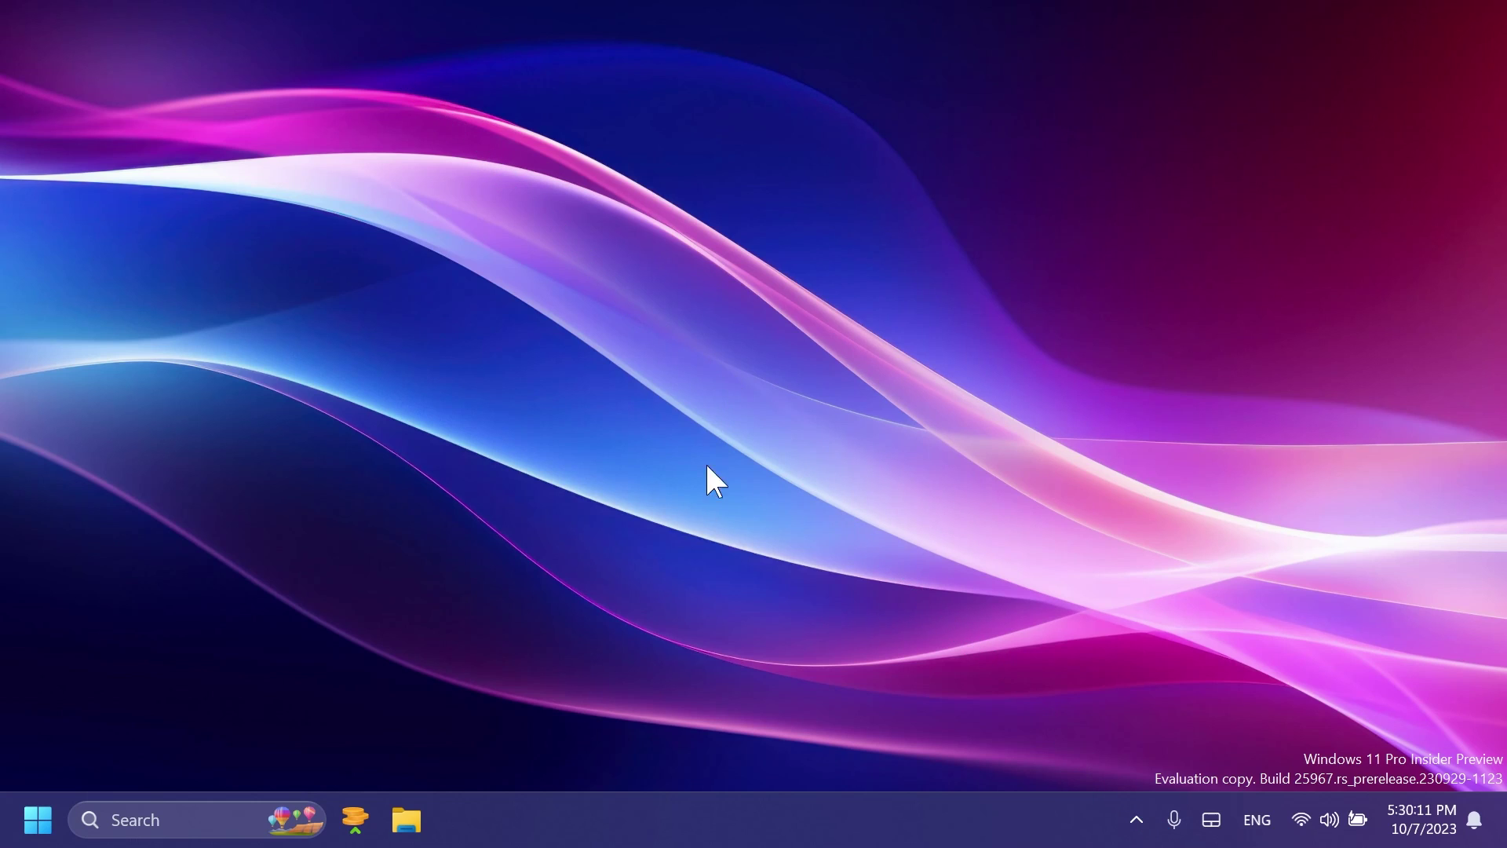
Launch Microsoft Store from recent apps and run Get updates on the Library page
click(181, 813)
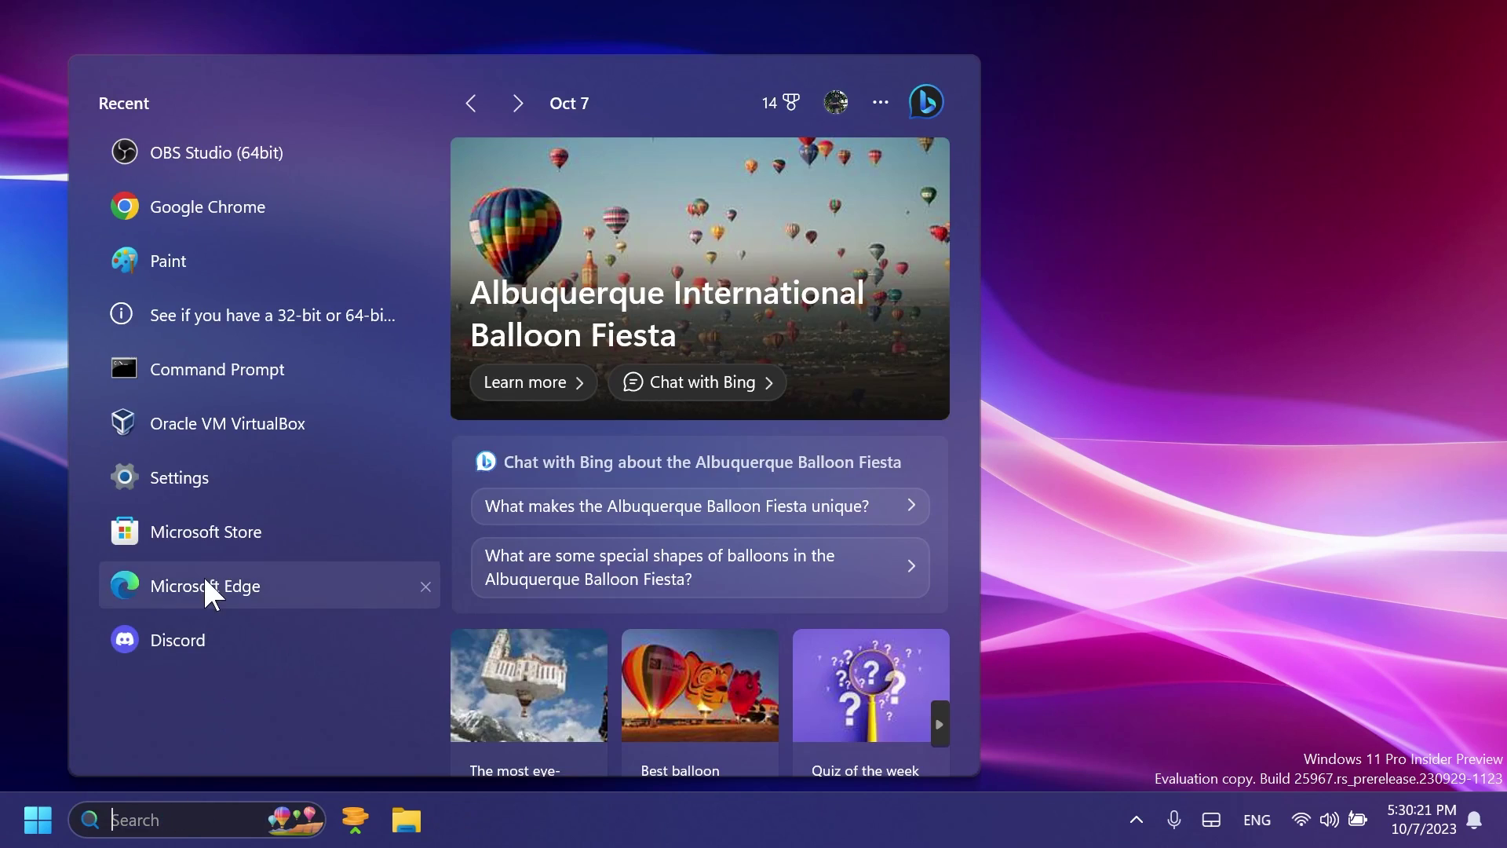
click(204, 527)
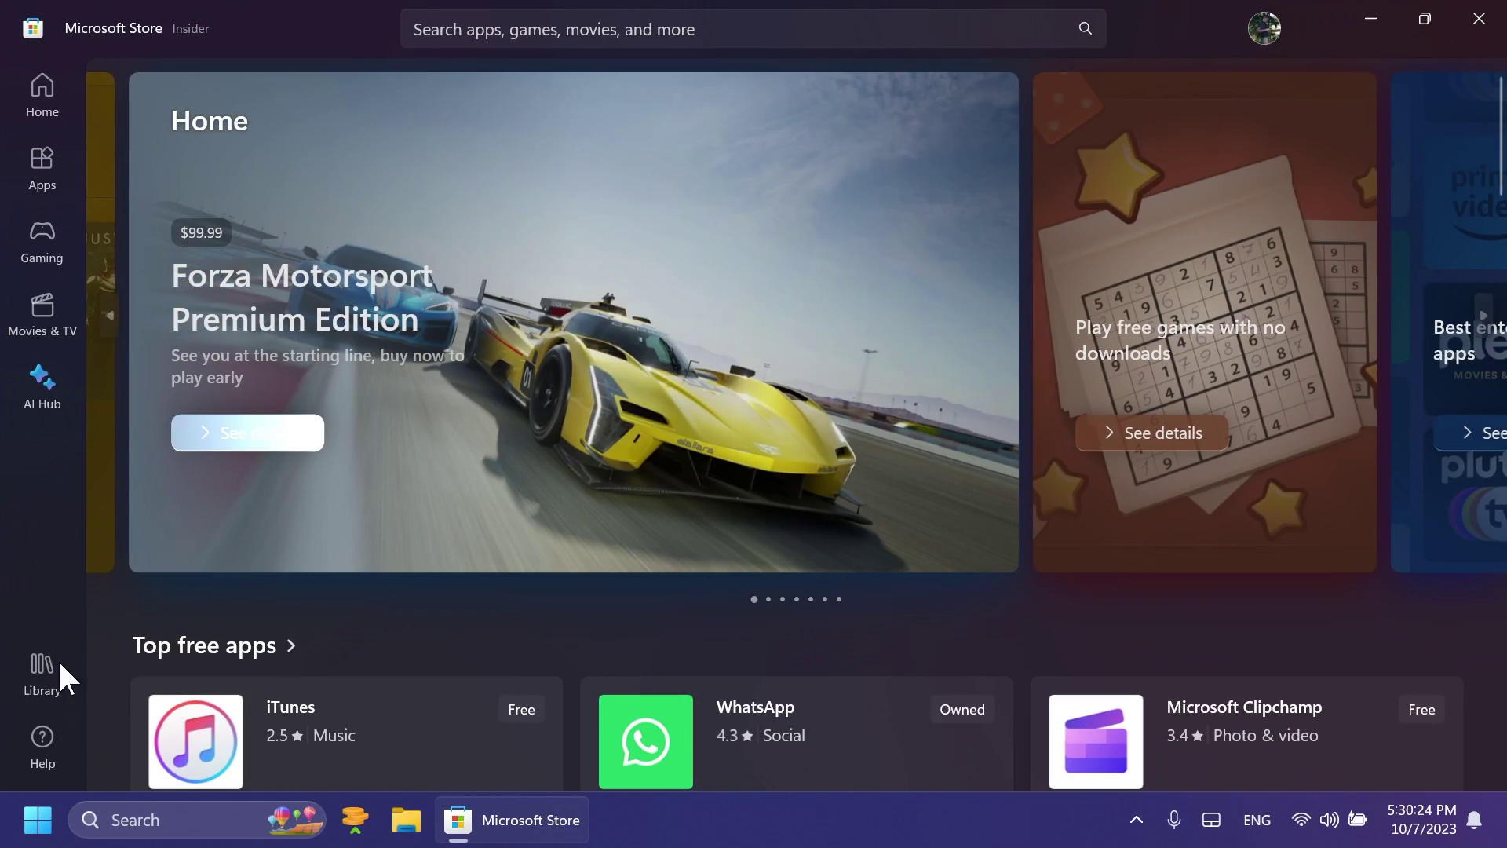
click(31, 692)
click(1365, 186)
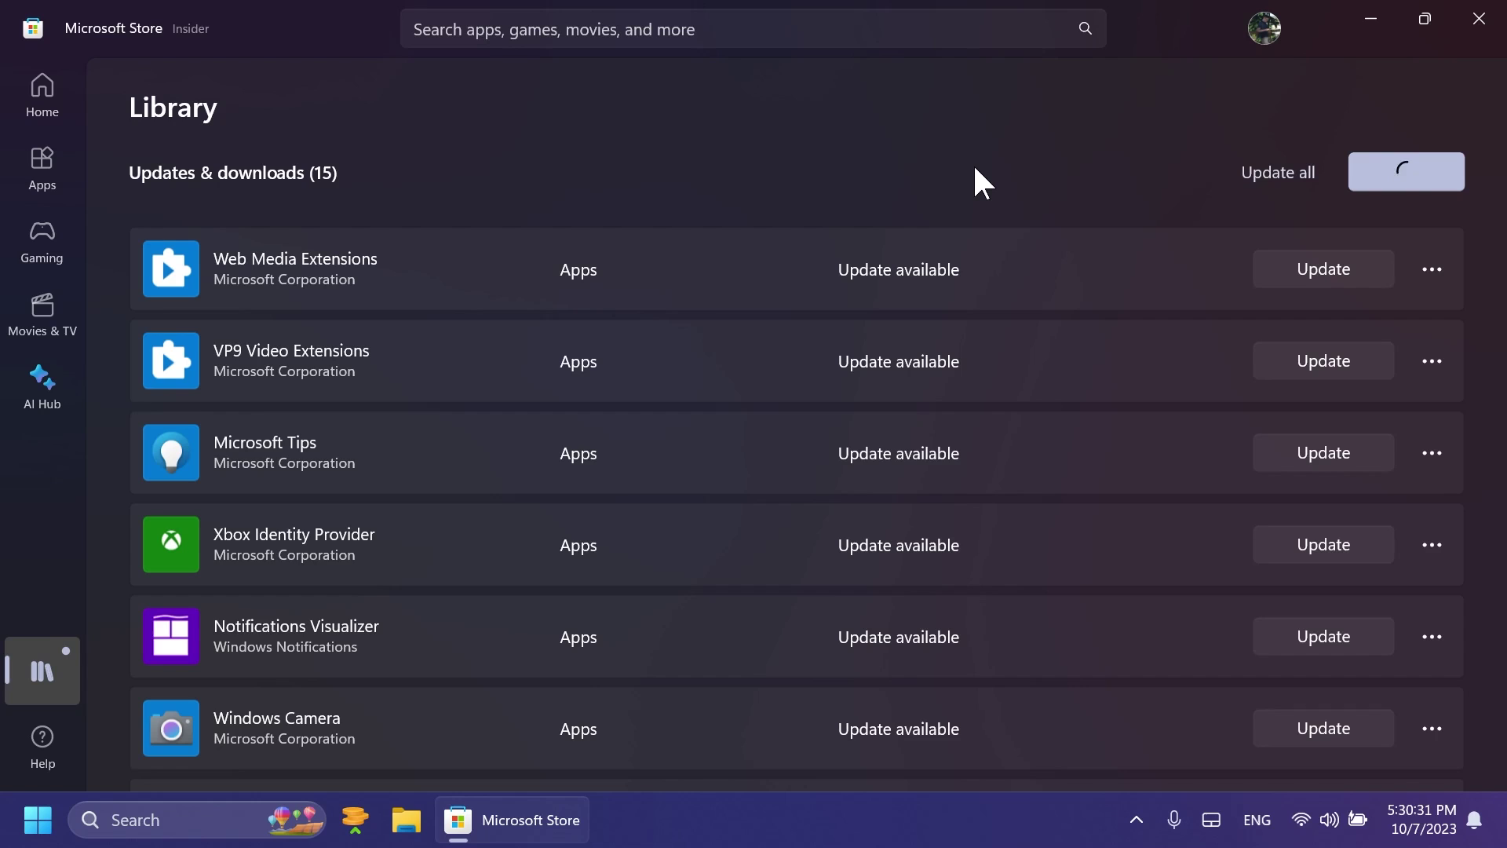
Open Paint and resize the canvas to 756 × 316 px
key(super)
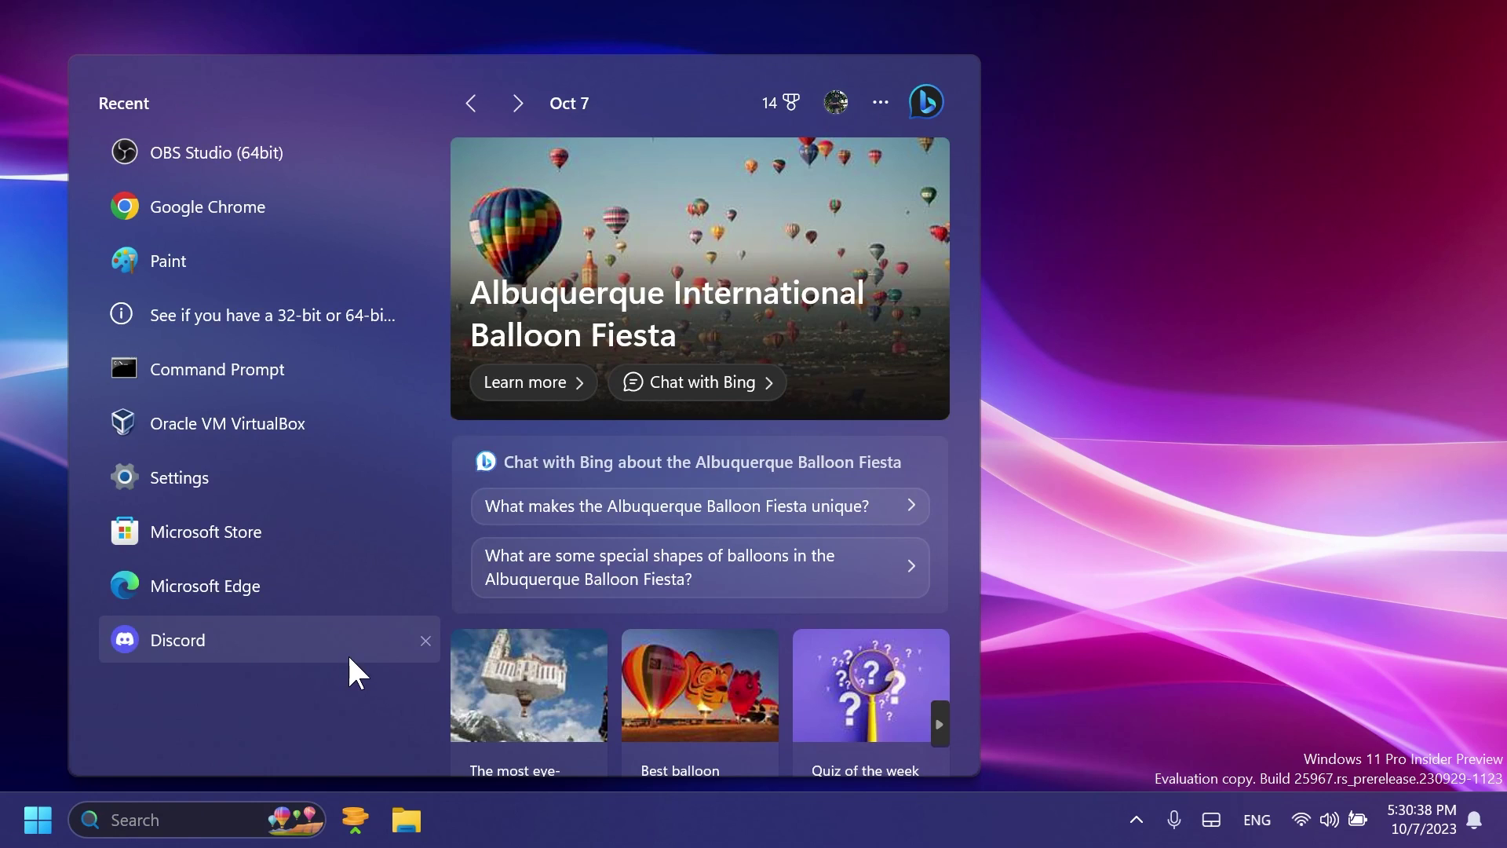
text(paint)
key(Return)
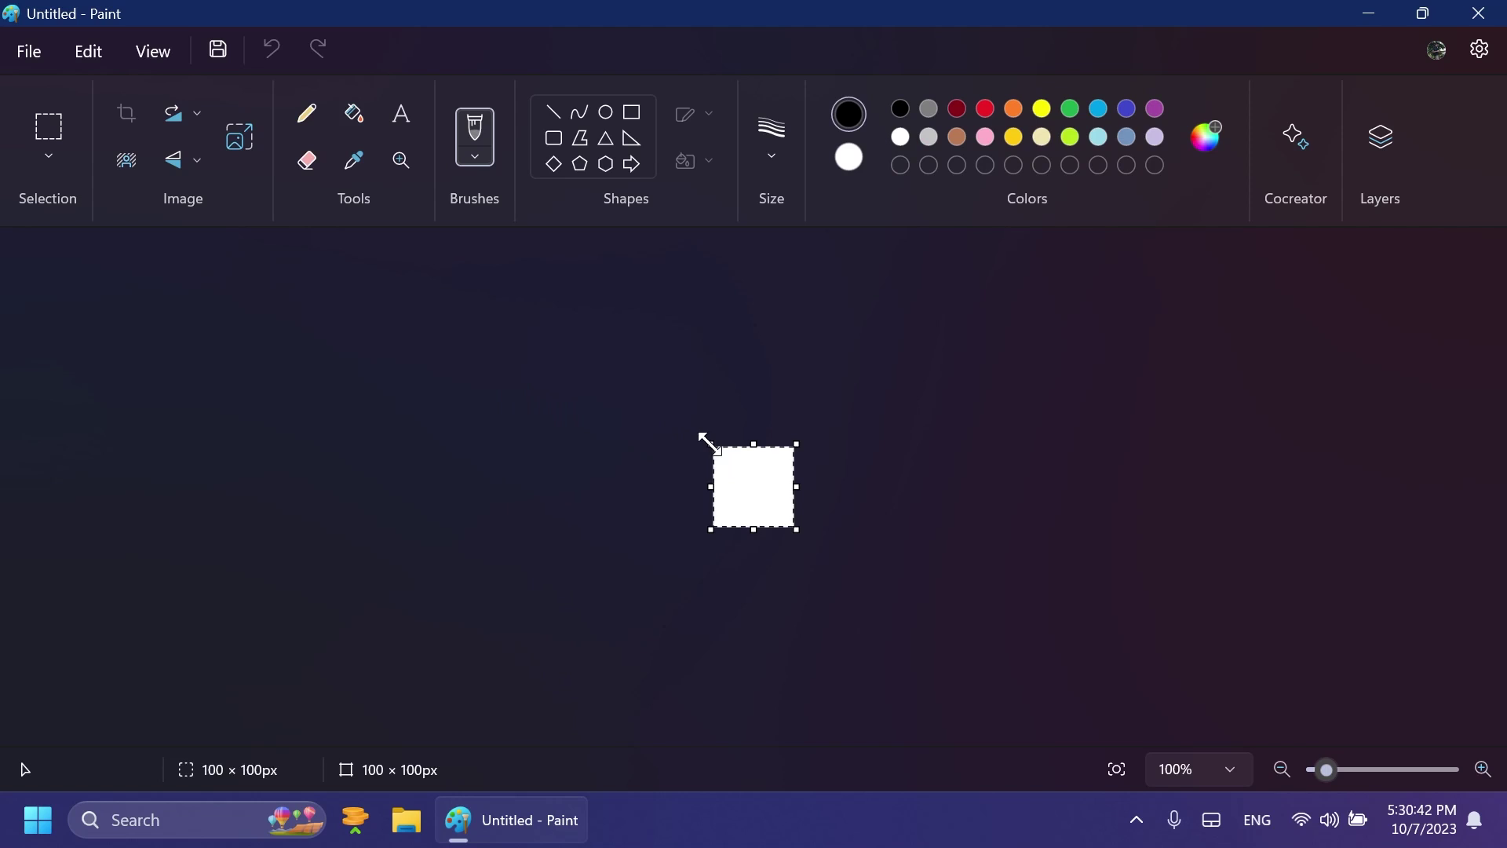
drag(710, 444, 200, 279)
Fill the canvas solid gray and open the Cocreator panel
click(354, 113)
click(928, 109)
click(754, 486)
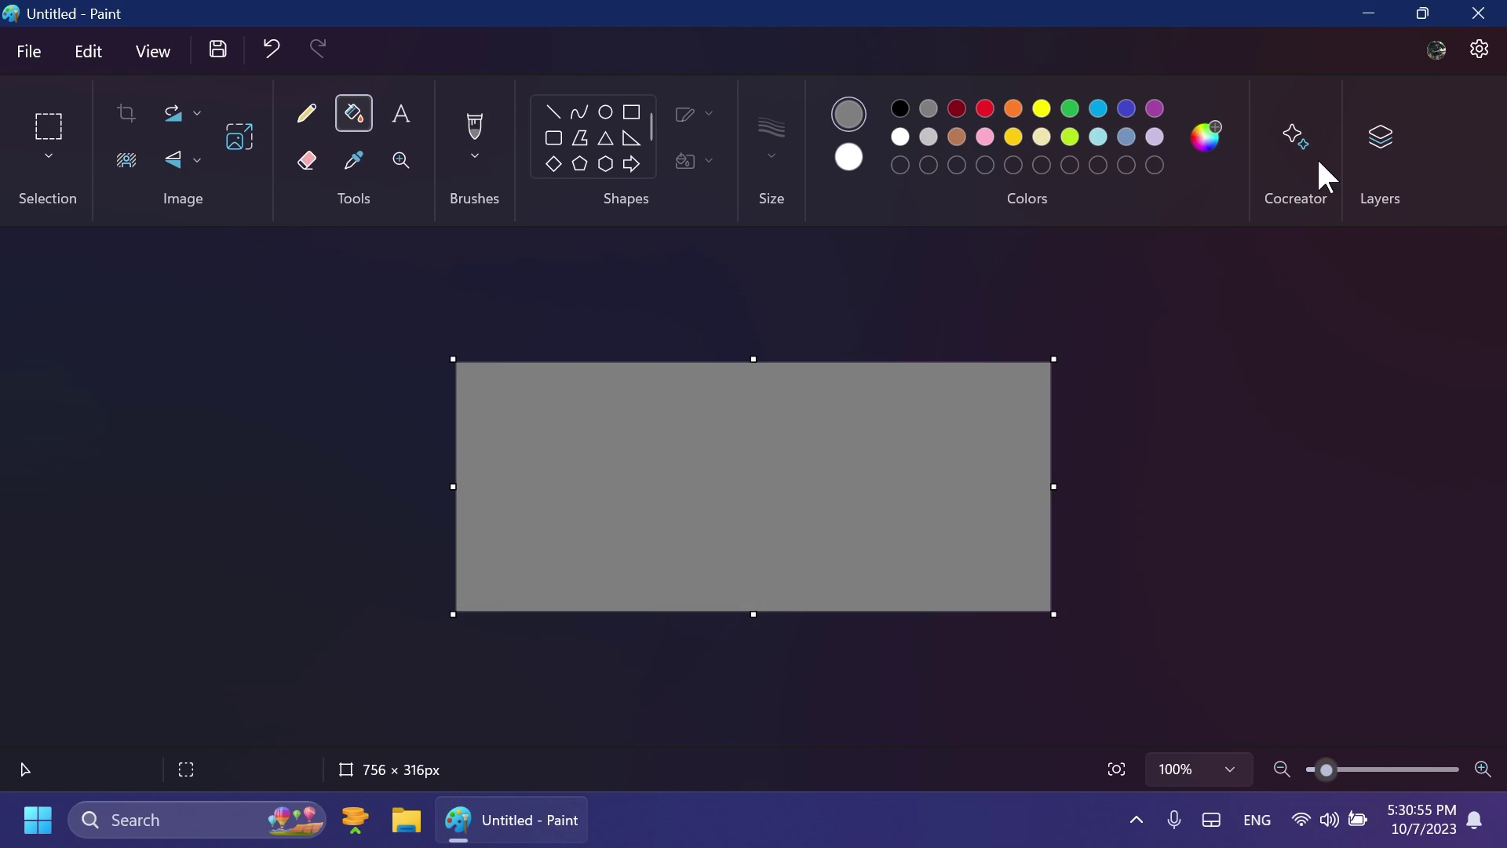
click(1294, 141)
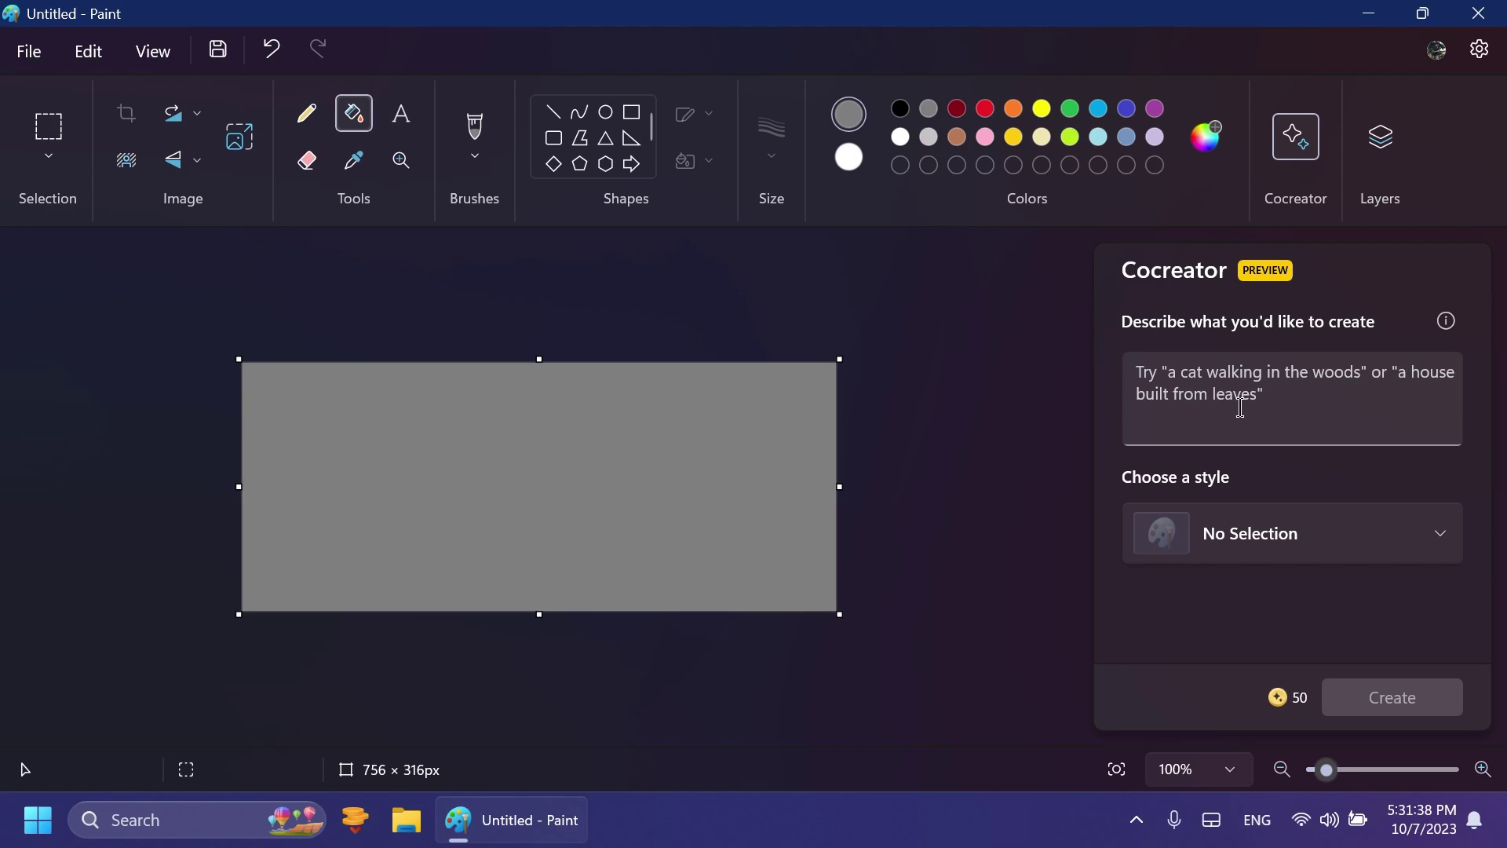
Enter the Cocreator prompt 'windows 11 car that has blue wheels' with Photorealistic style
click(1446, 321)
click(1256, 376)
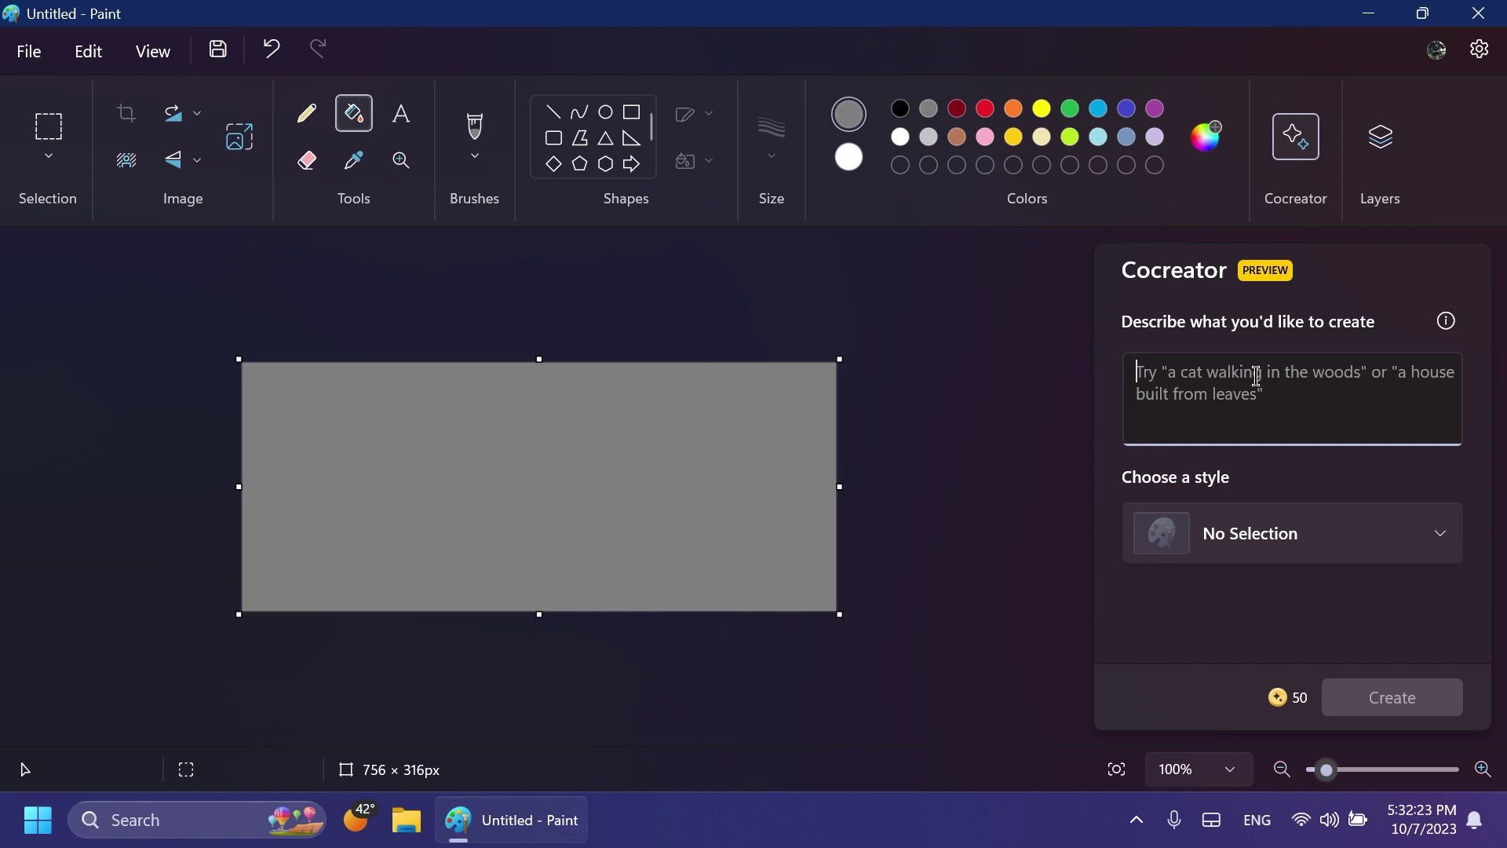
text(windows 11 c)
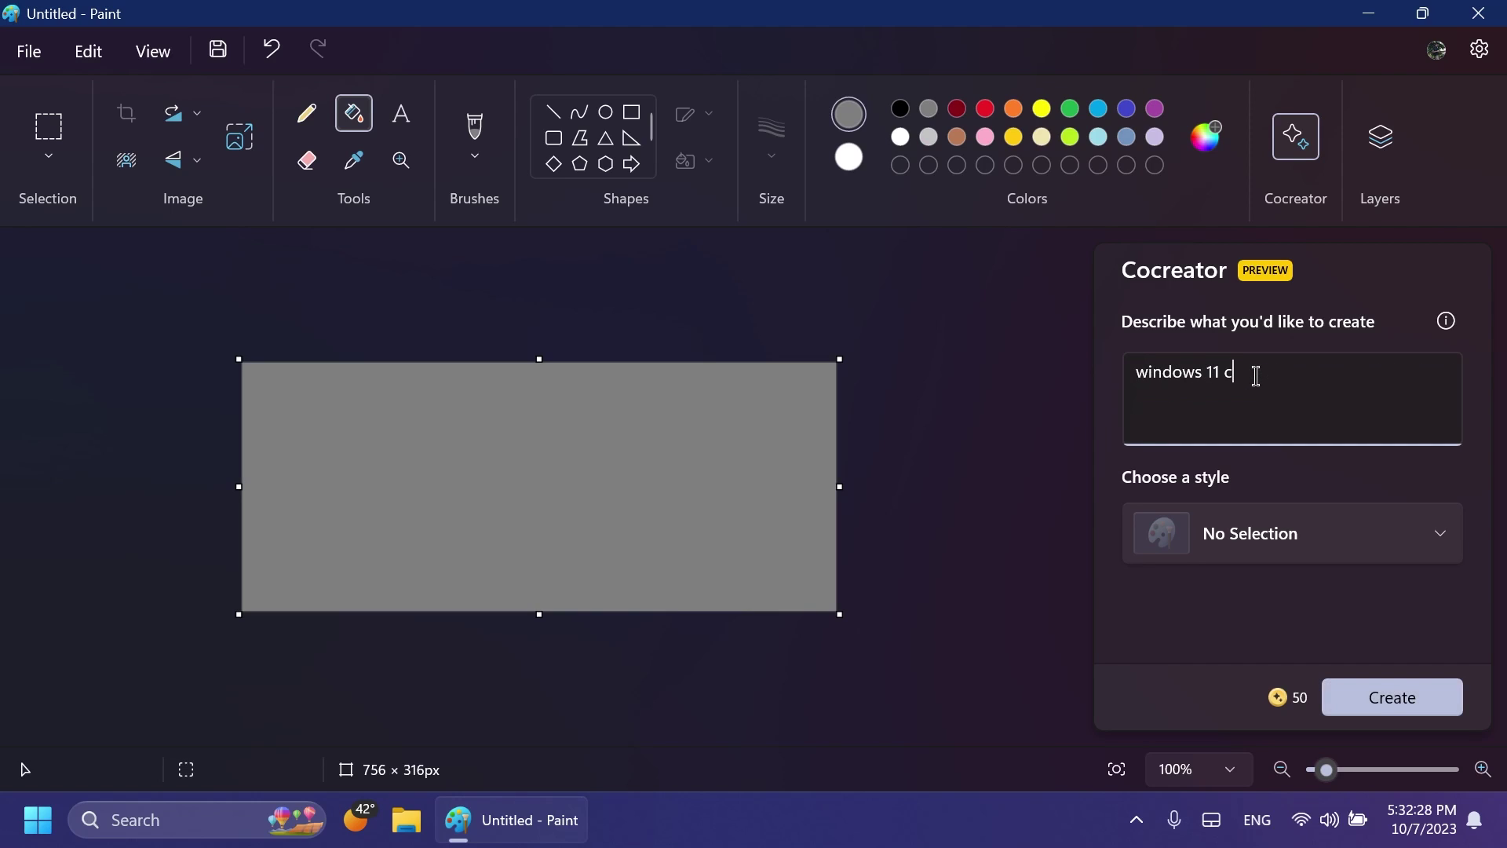
text(ar that has blue)
text( wheels)
click(1253, 479)
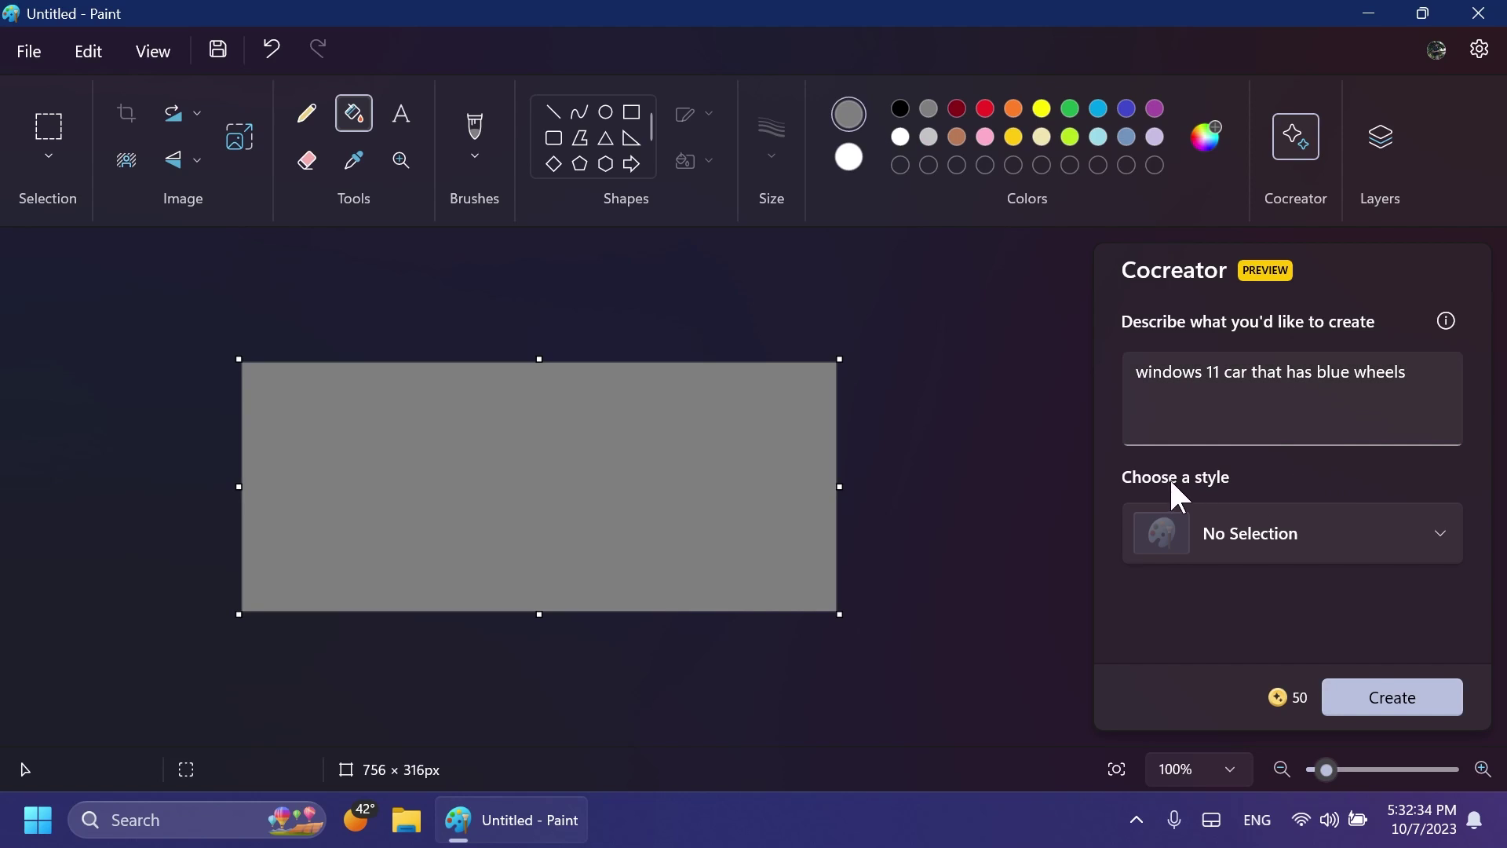
click(1308, 538)
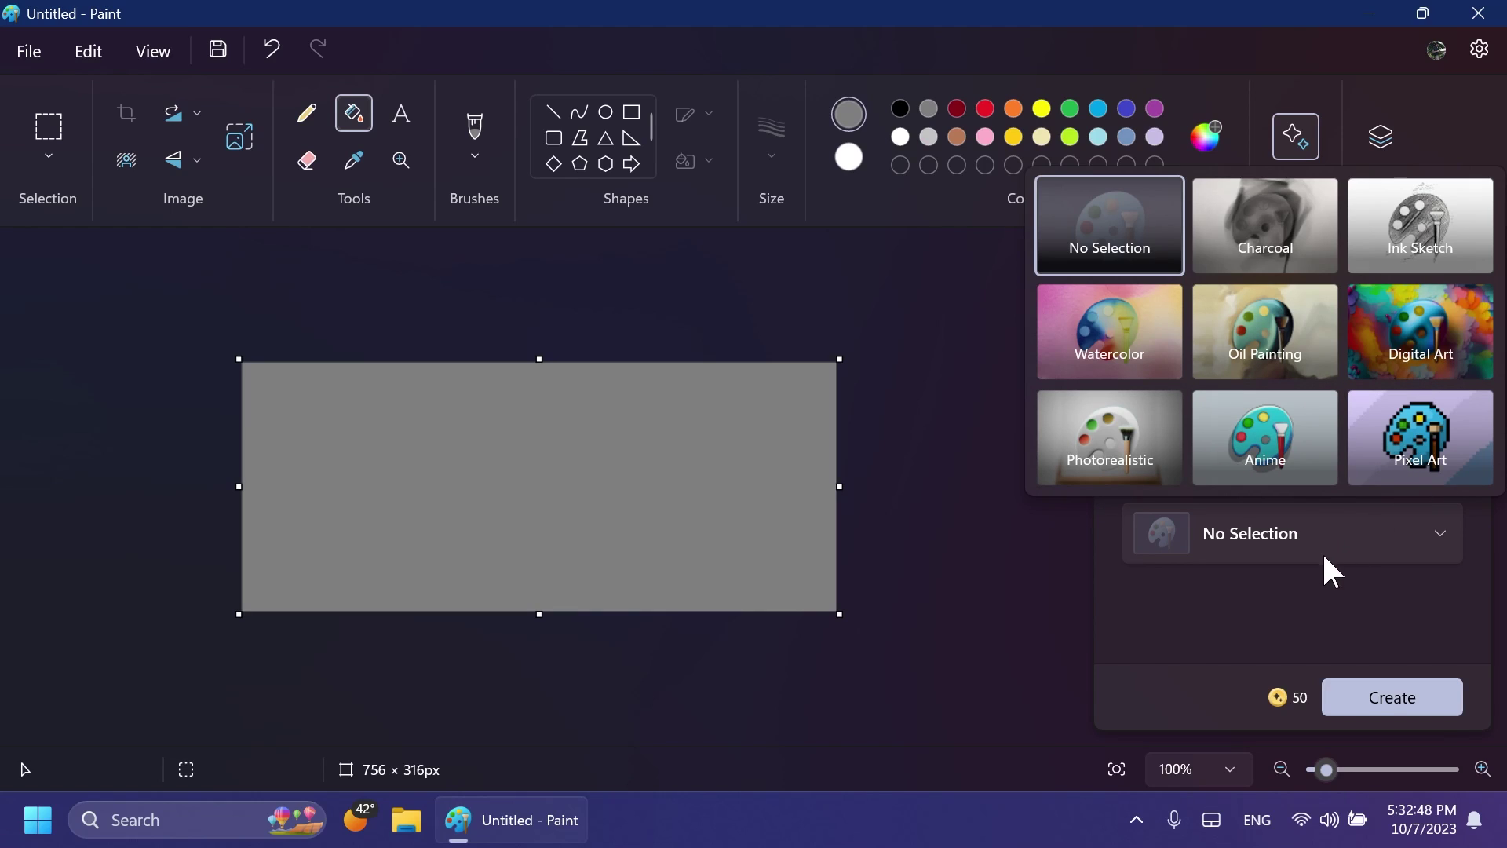
click(1101, 459)
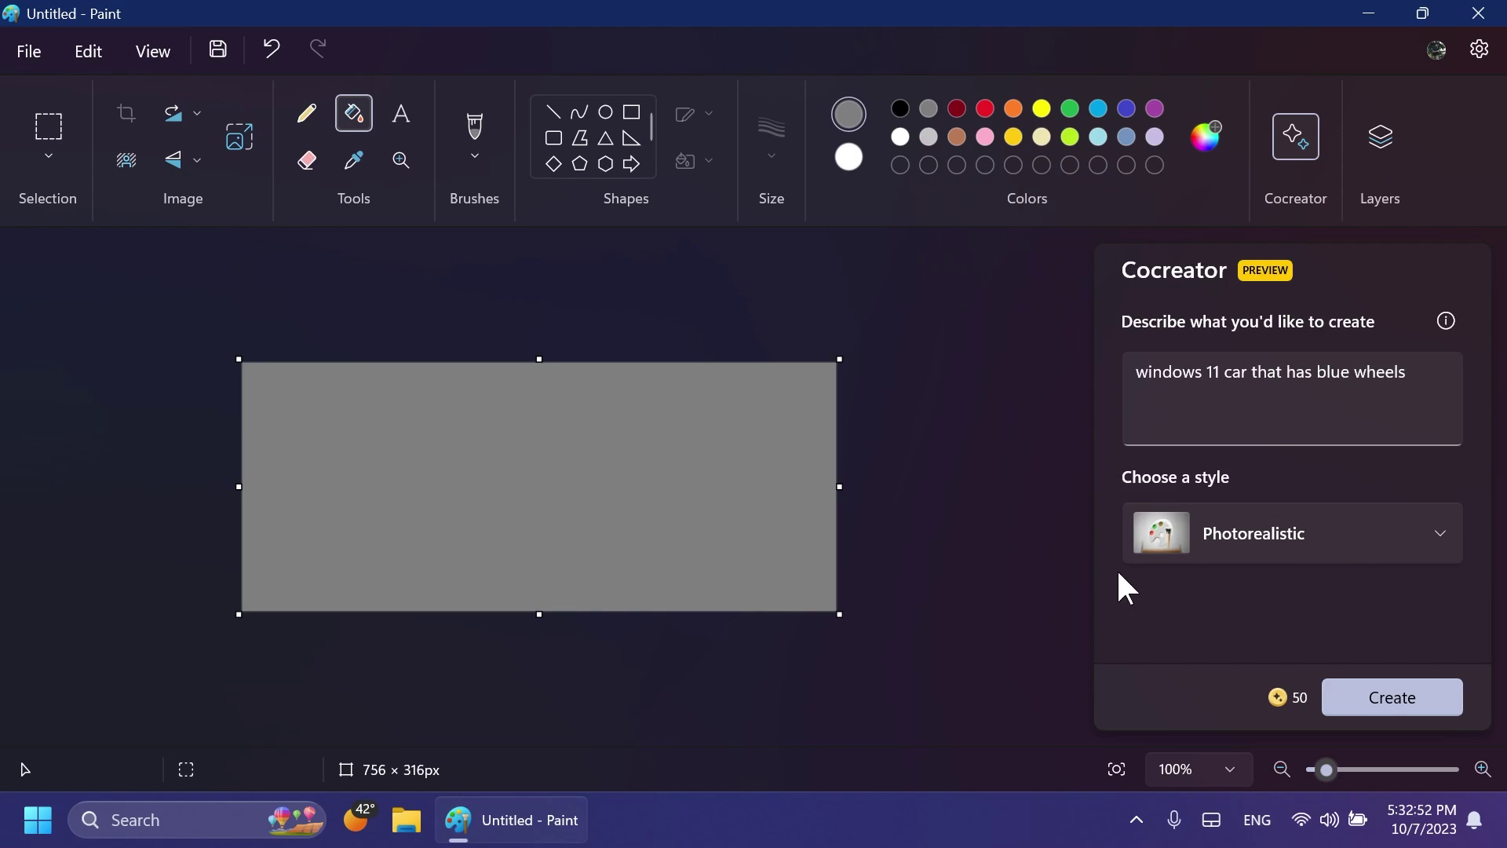
Generate the car variants, place the first on the canvas and open its options menu
click(1363, 701)
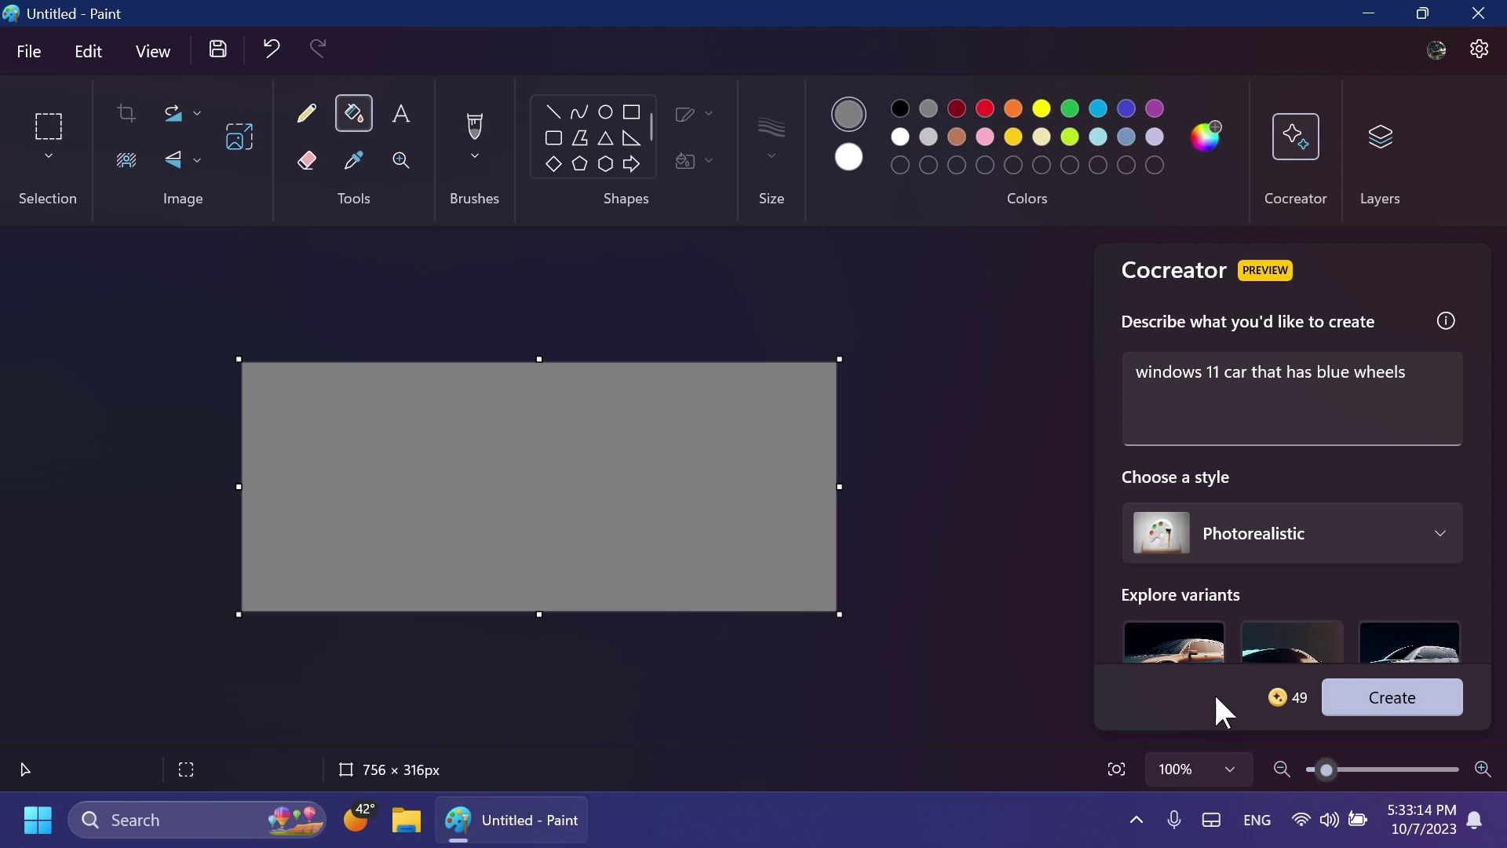
scroll(1169, 579, down, 1)
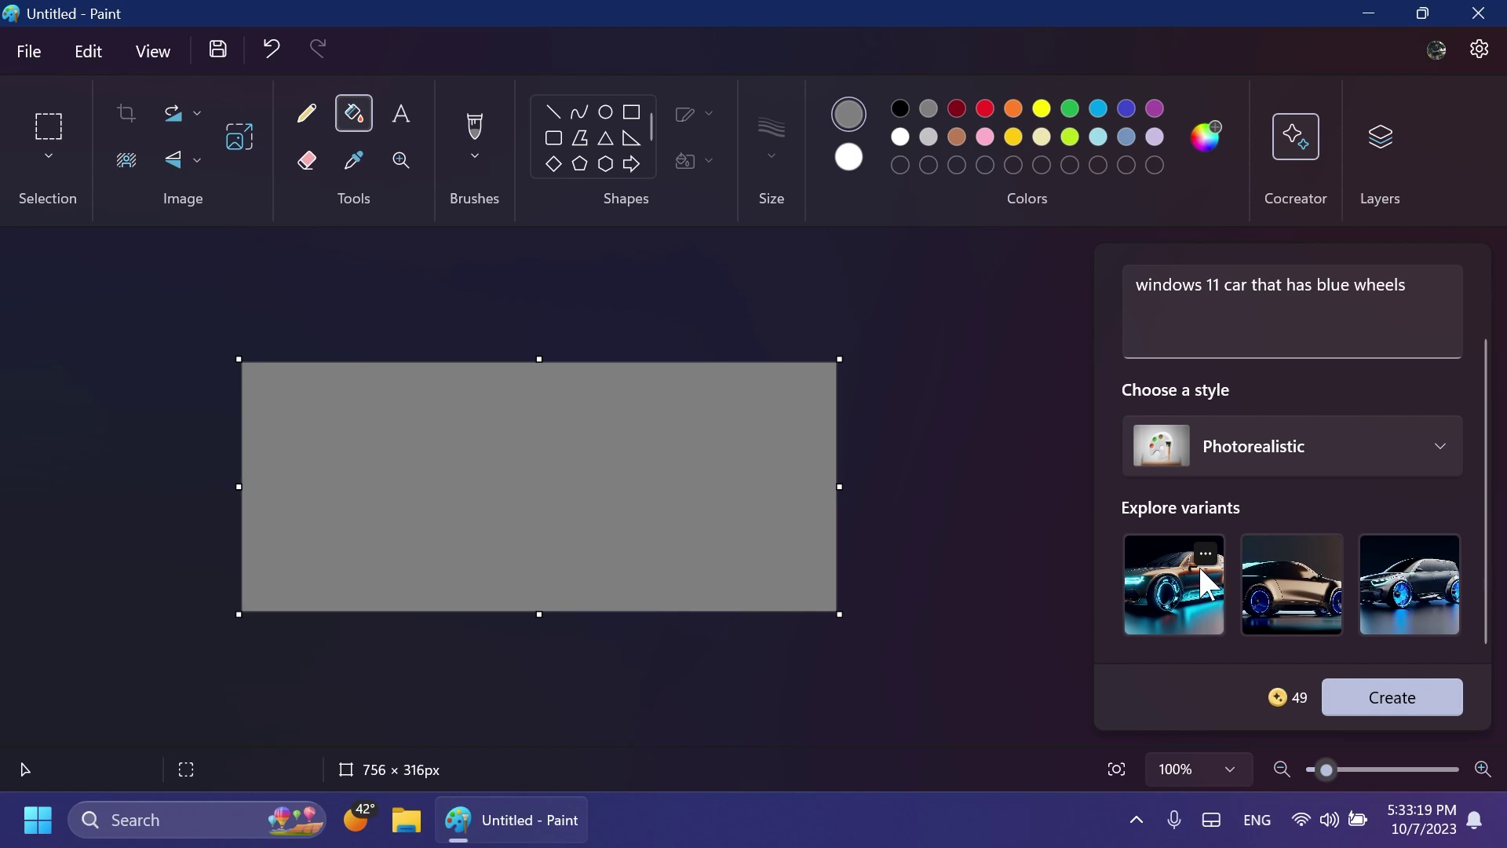
click(1170, 584)
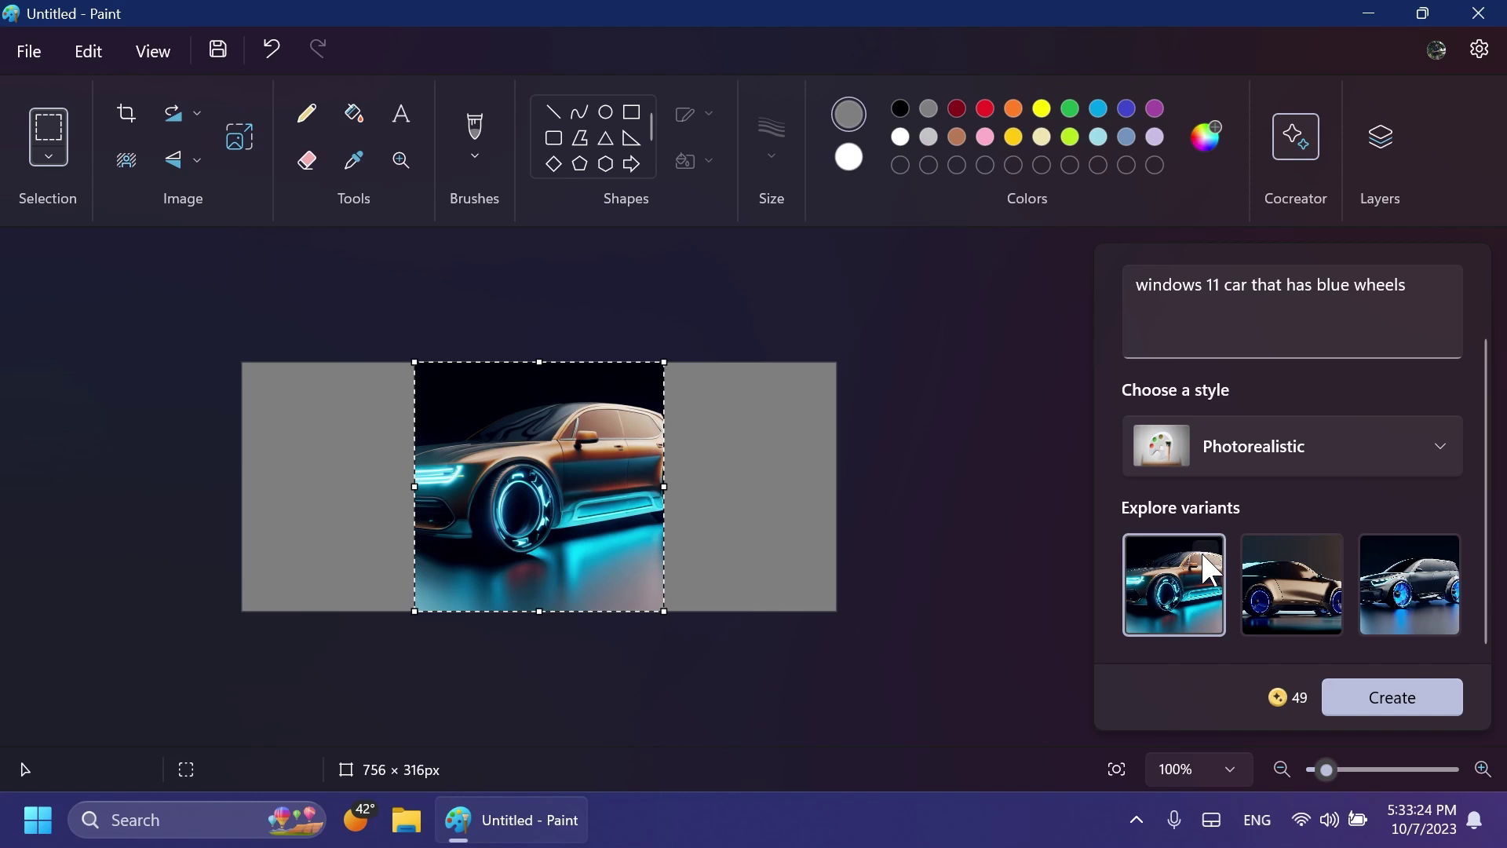
click(1204, 554)
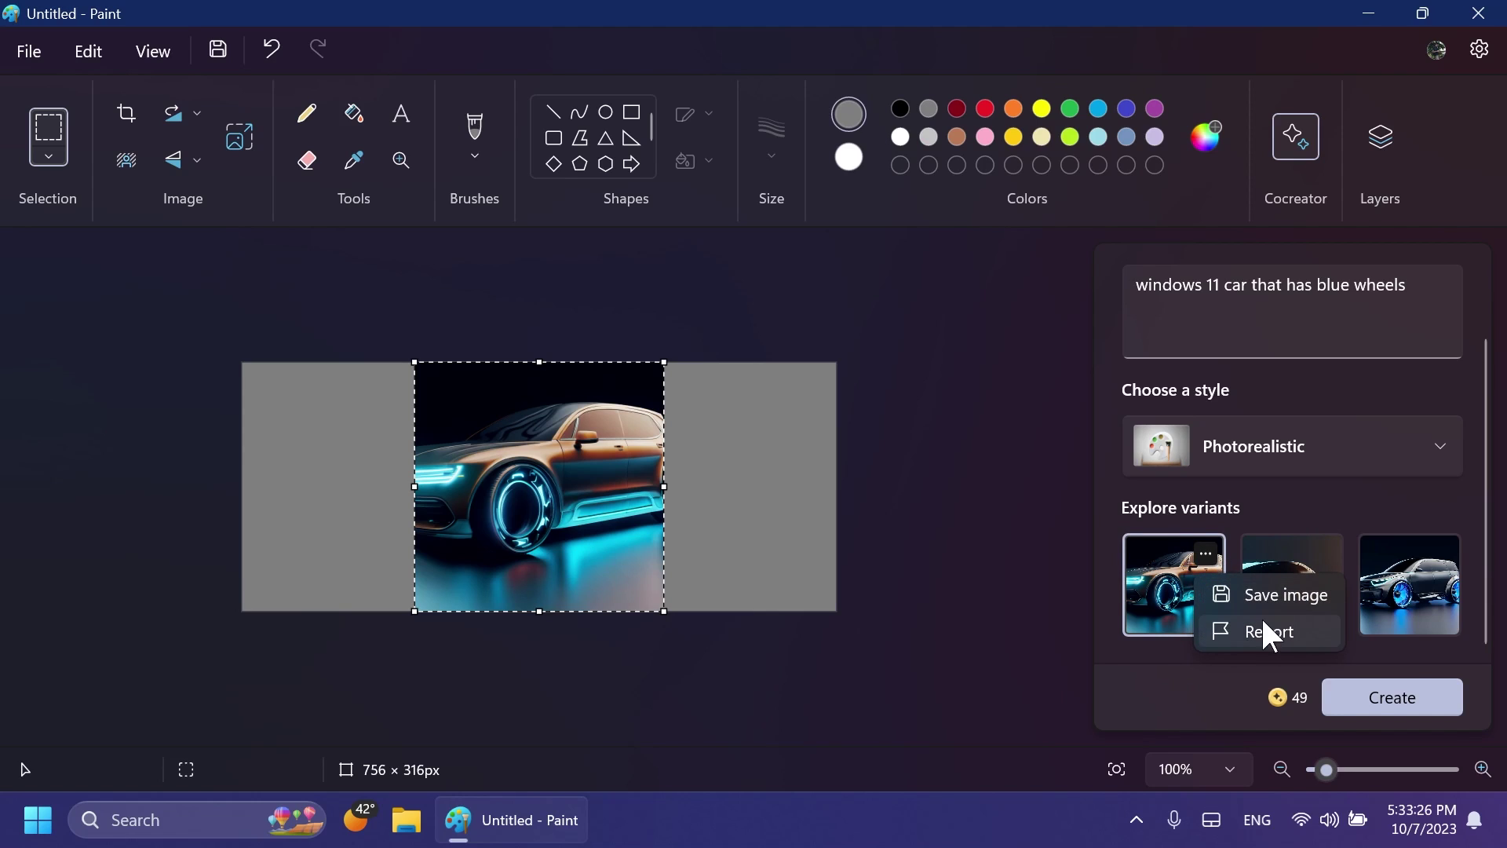
Save the first car variant to the Desktop as 'win11 car.png'
click(1267, 589)
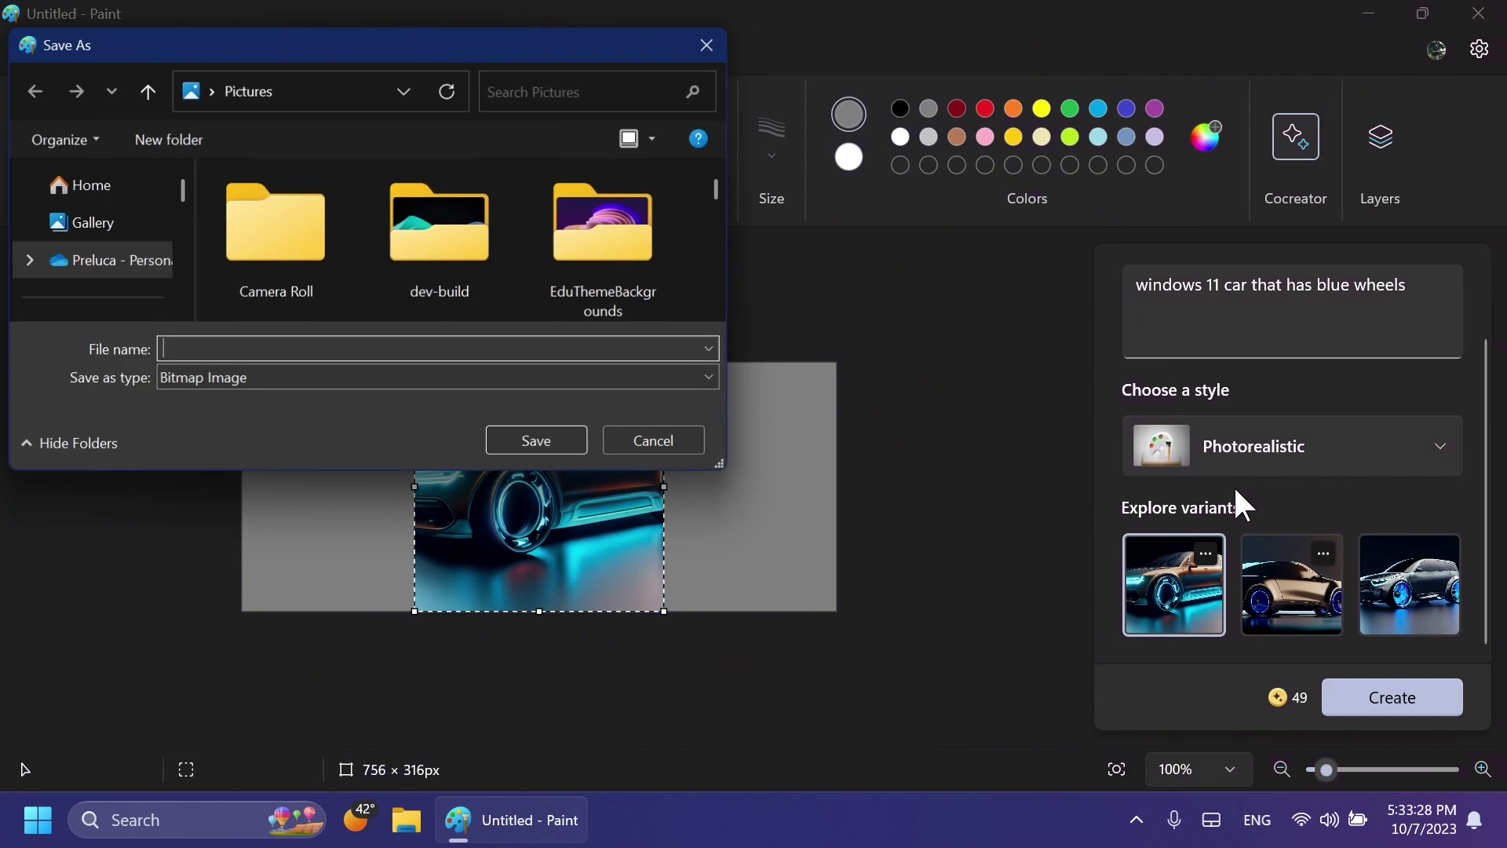
scroll(94, 270, down, 1)
click(95, 254)
click(195, 349)
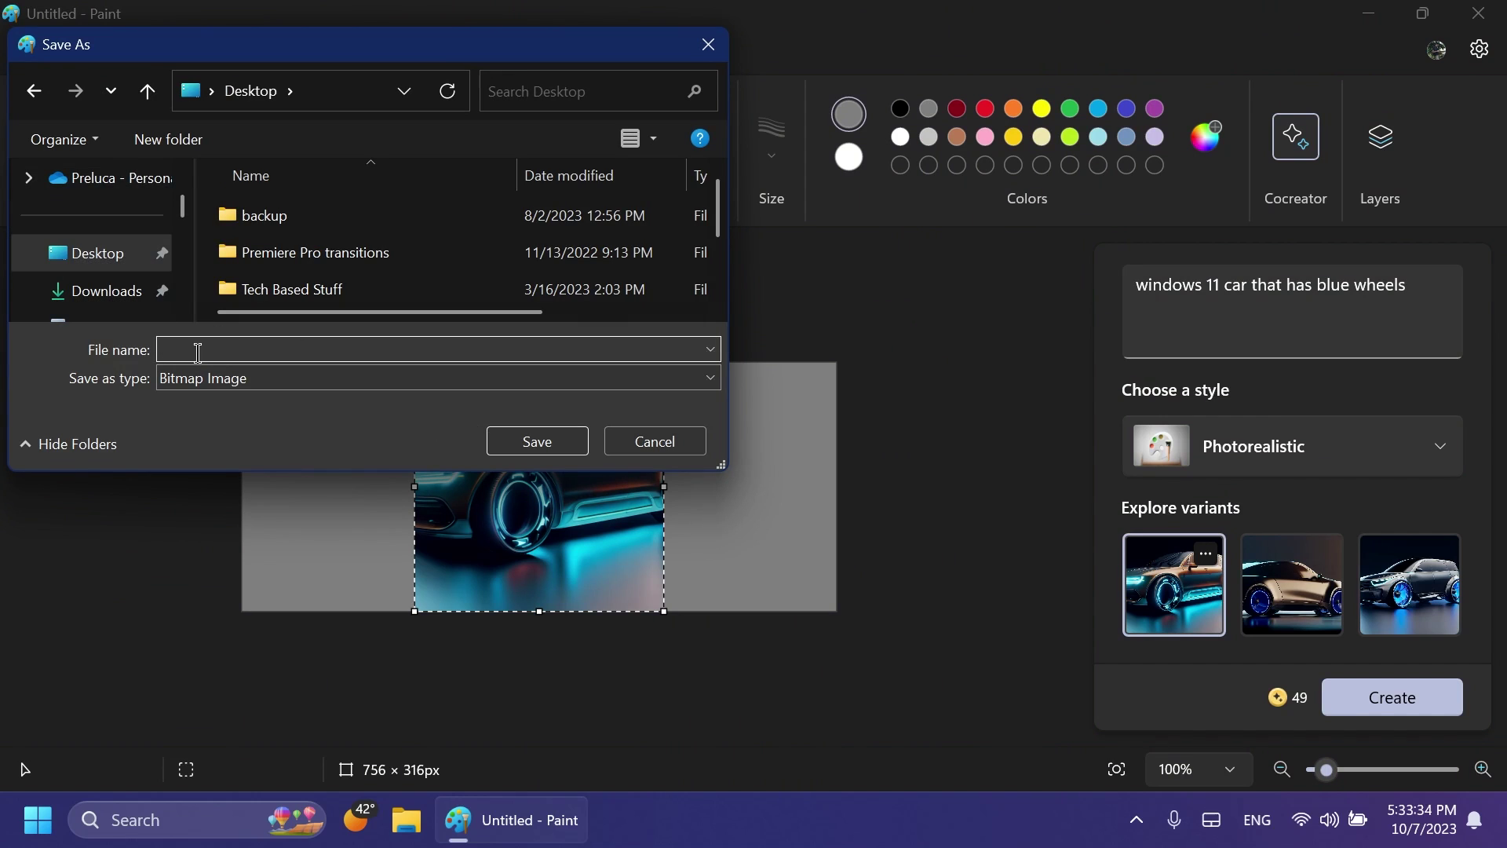
text(win11 ca)
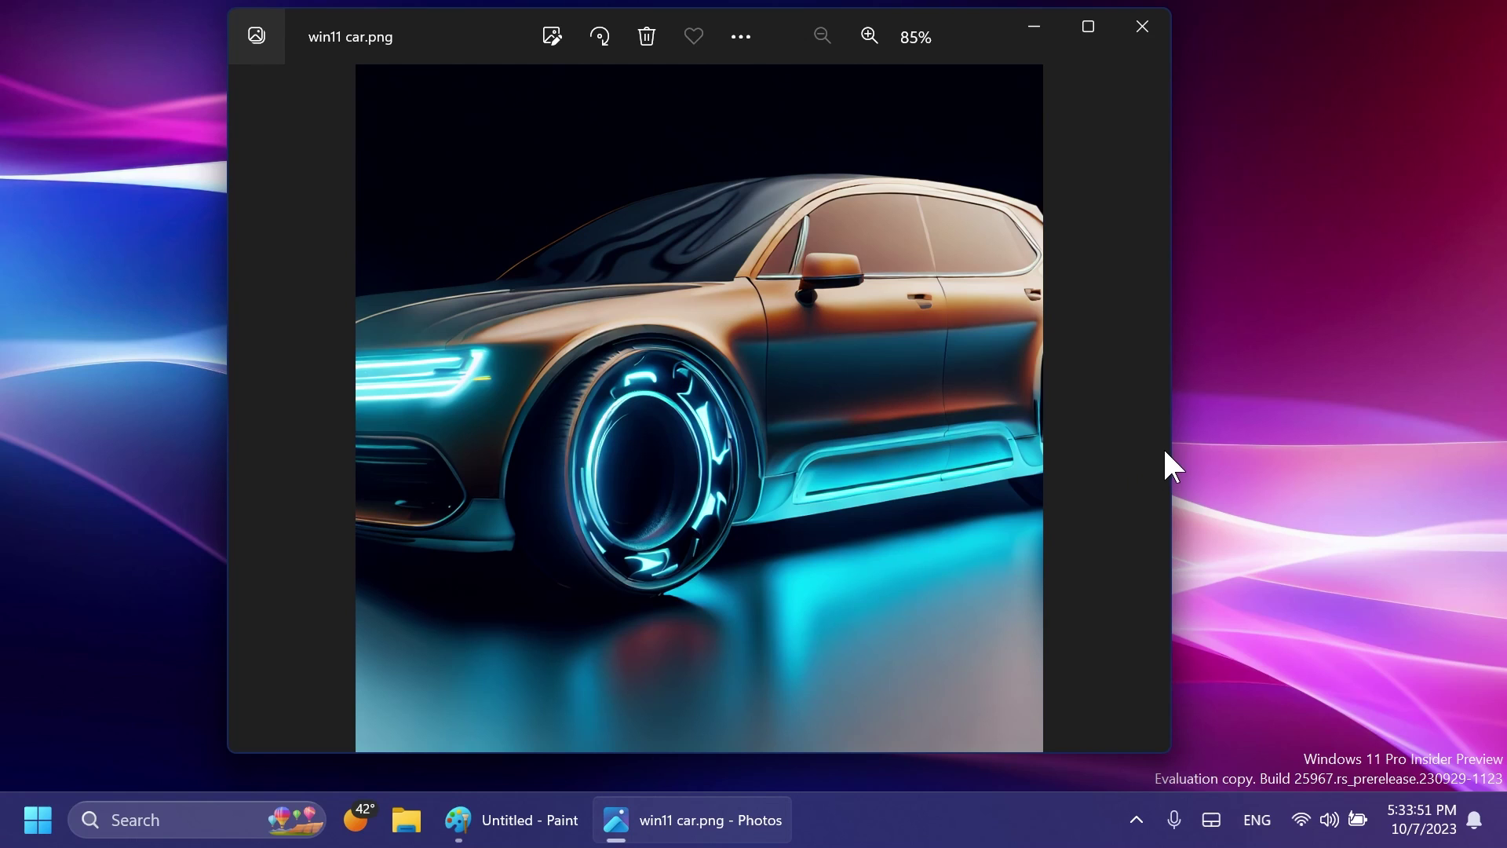
Widen and then close the Photos viewer showing win11 car.png
drag(1166, 452, 1288, 459)
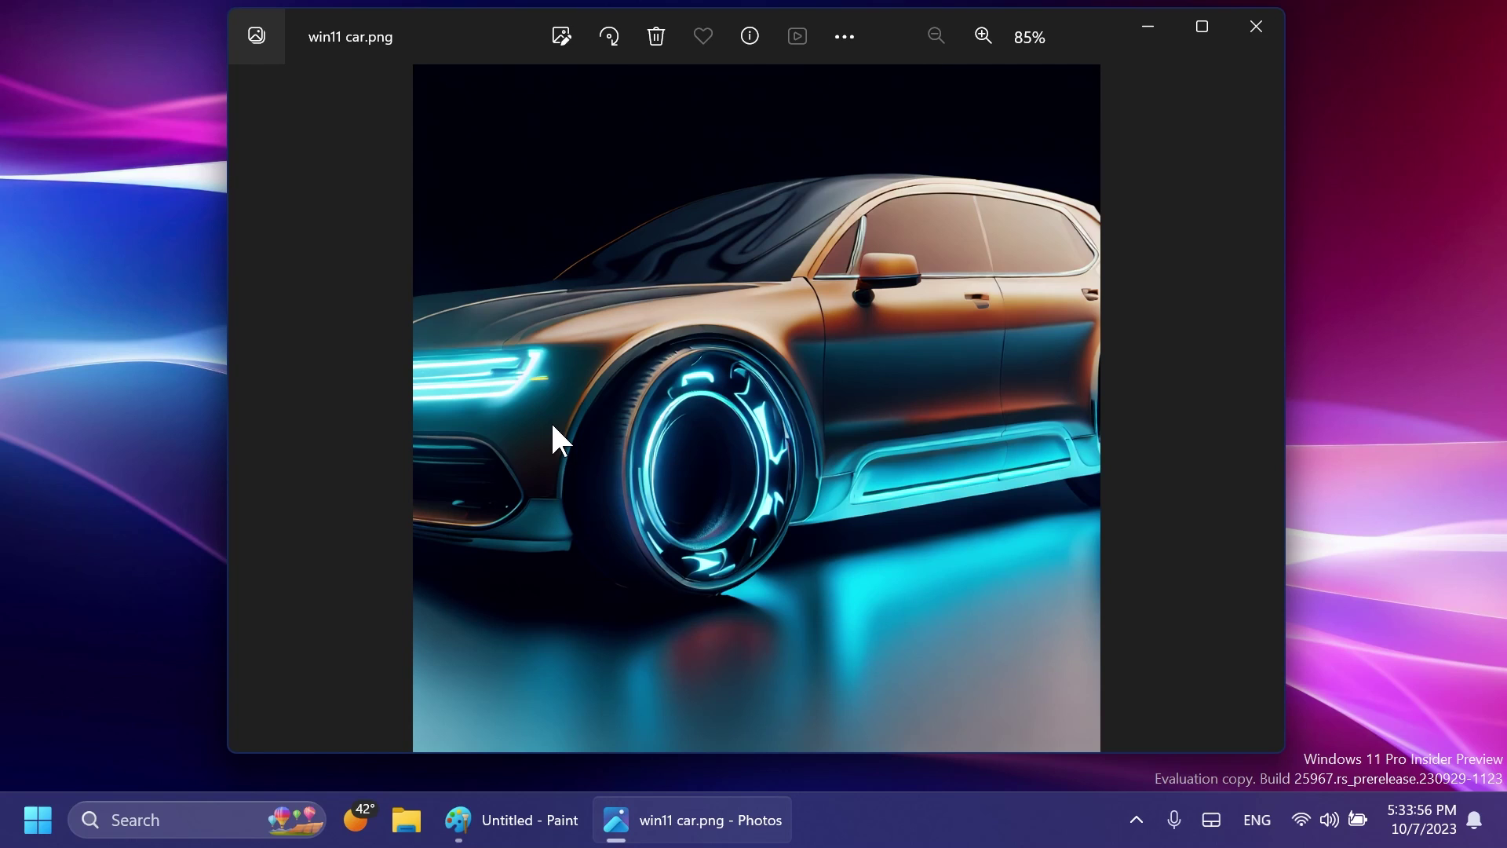
click(1280, 33)
Place the second and third car variants and remove the car's background
click(529, 821)
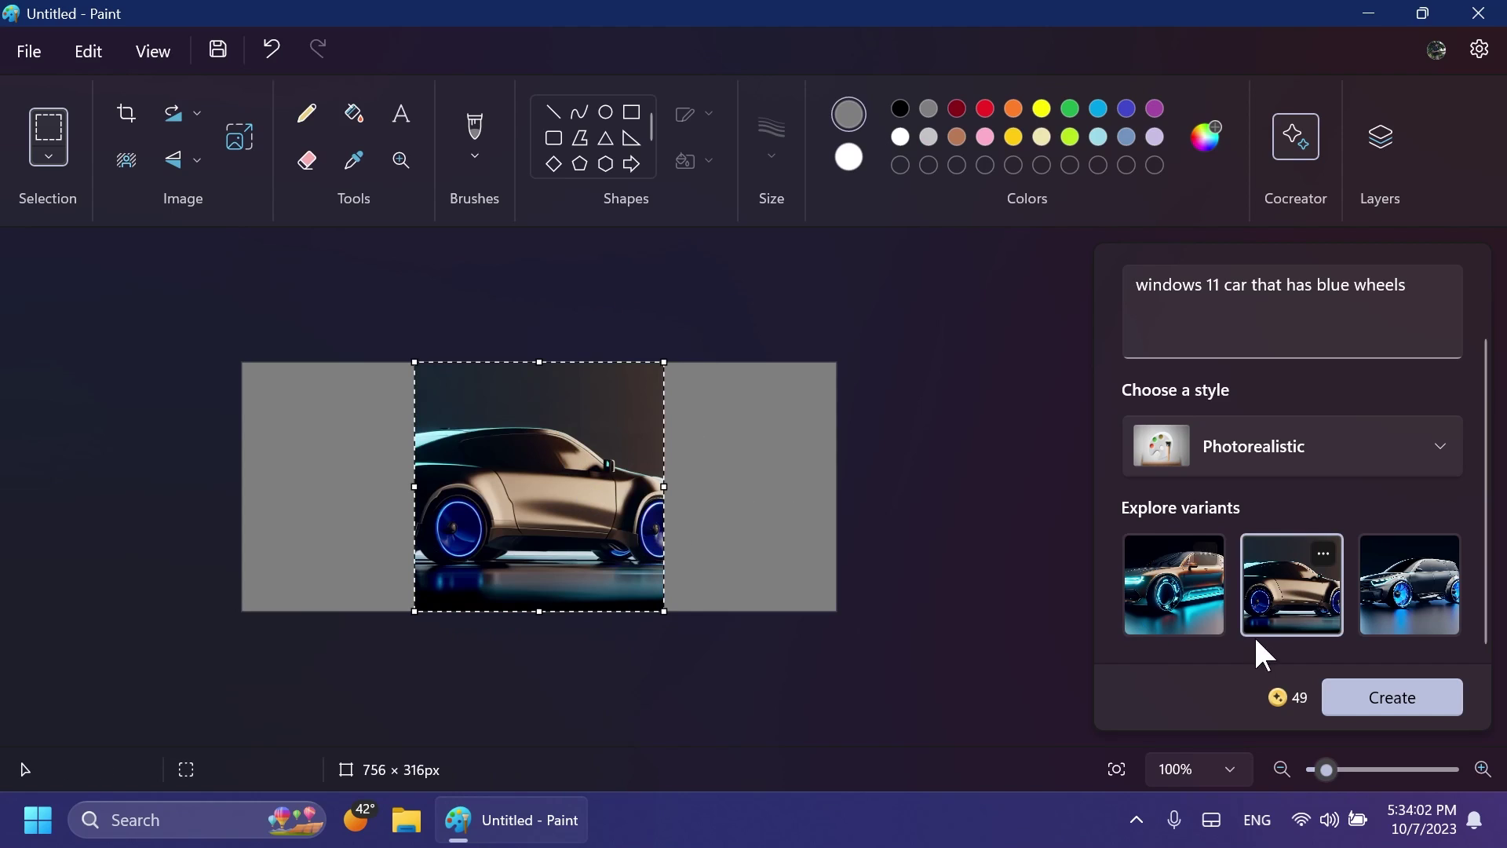
key(Right)
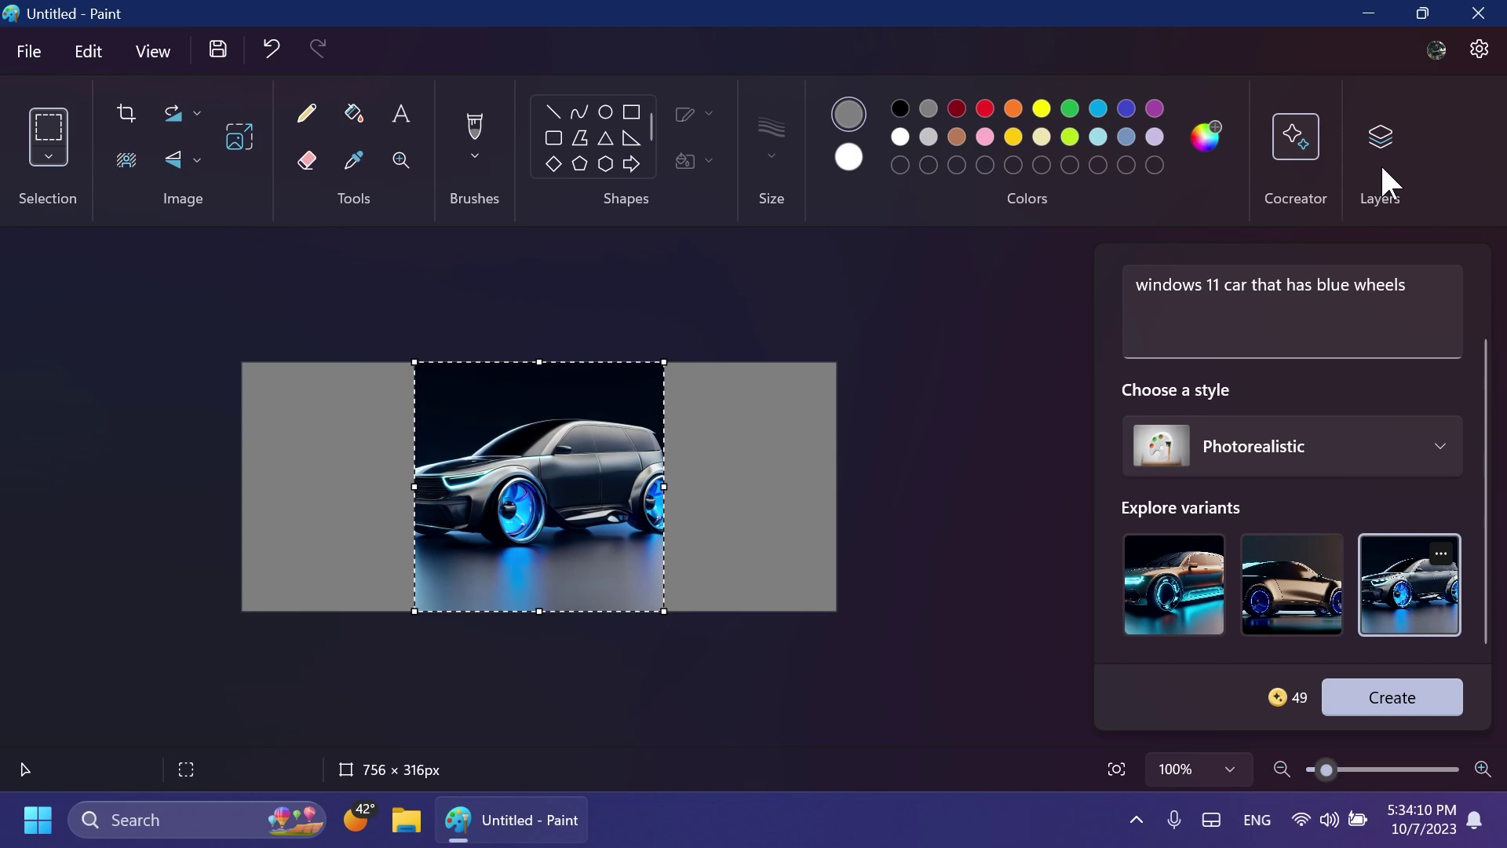
click(1382, 137)
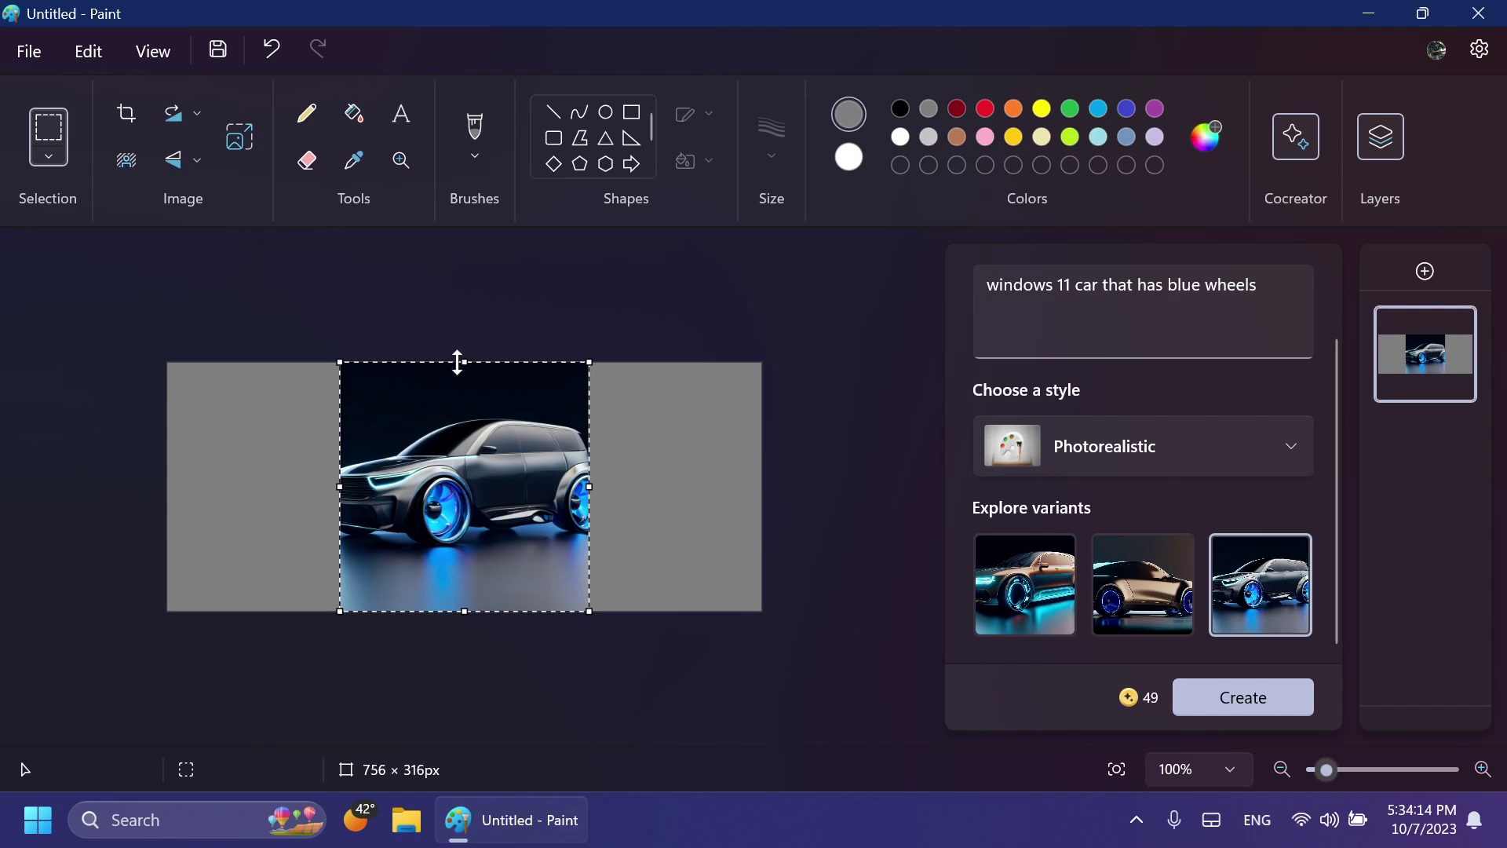
click(130, 164)
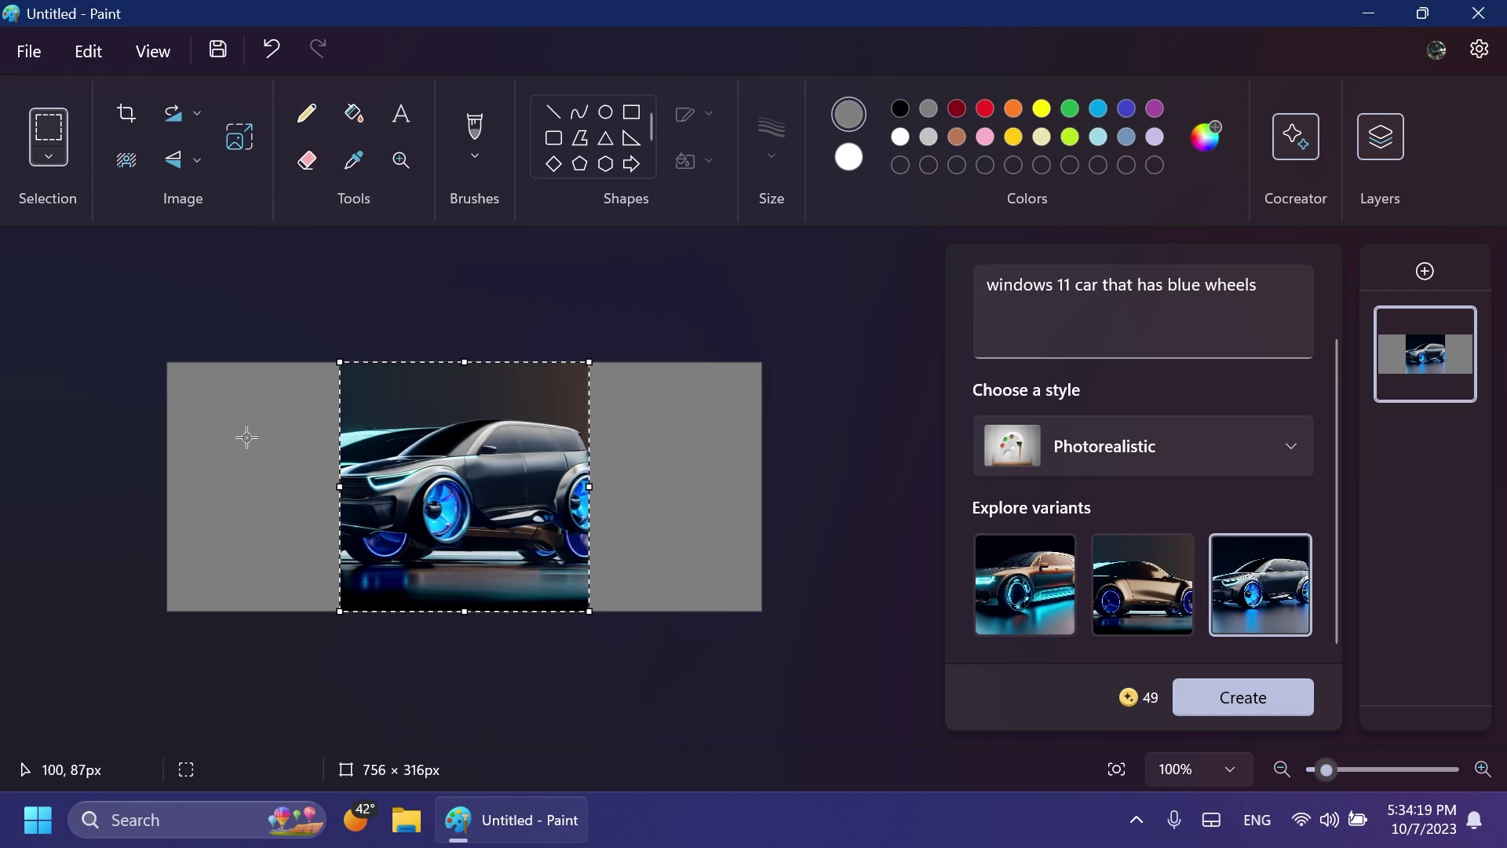
Reposition the cars and delete the dark car, leaving the gold one
mouse_move(477, 507)
mouse_down()
mouse_move(583, 522)
mouse_move(605, 448)
mouse_up()
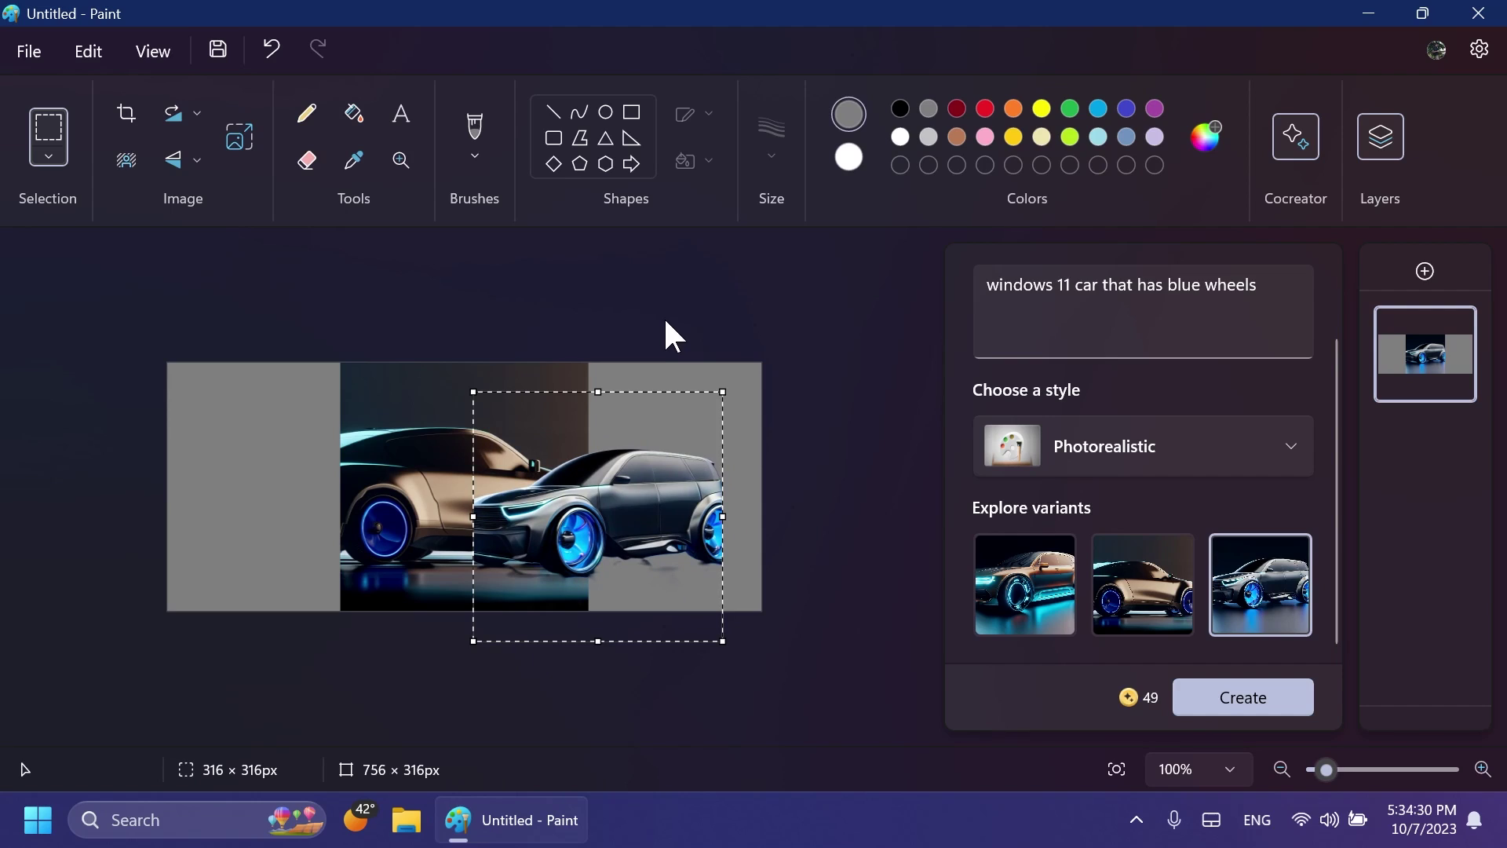
mouse_move(651, 492)
mouse_down()
mouse_move(578, 526)
mouse_move(642, 522)
mouse_up()
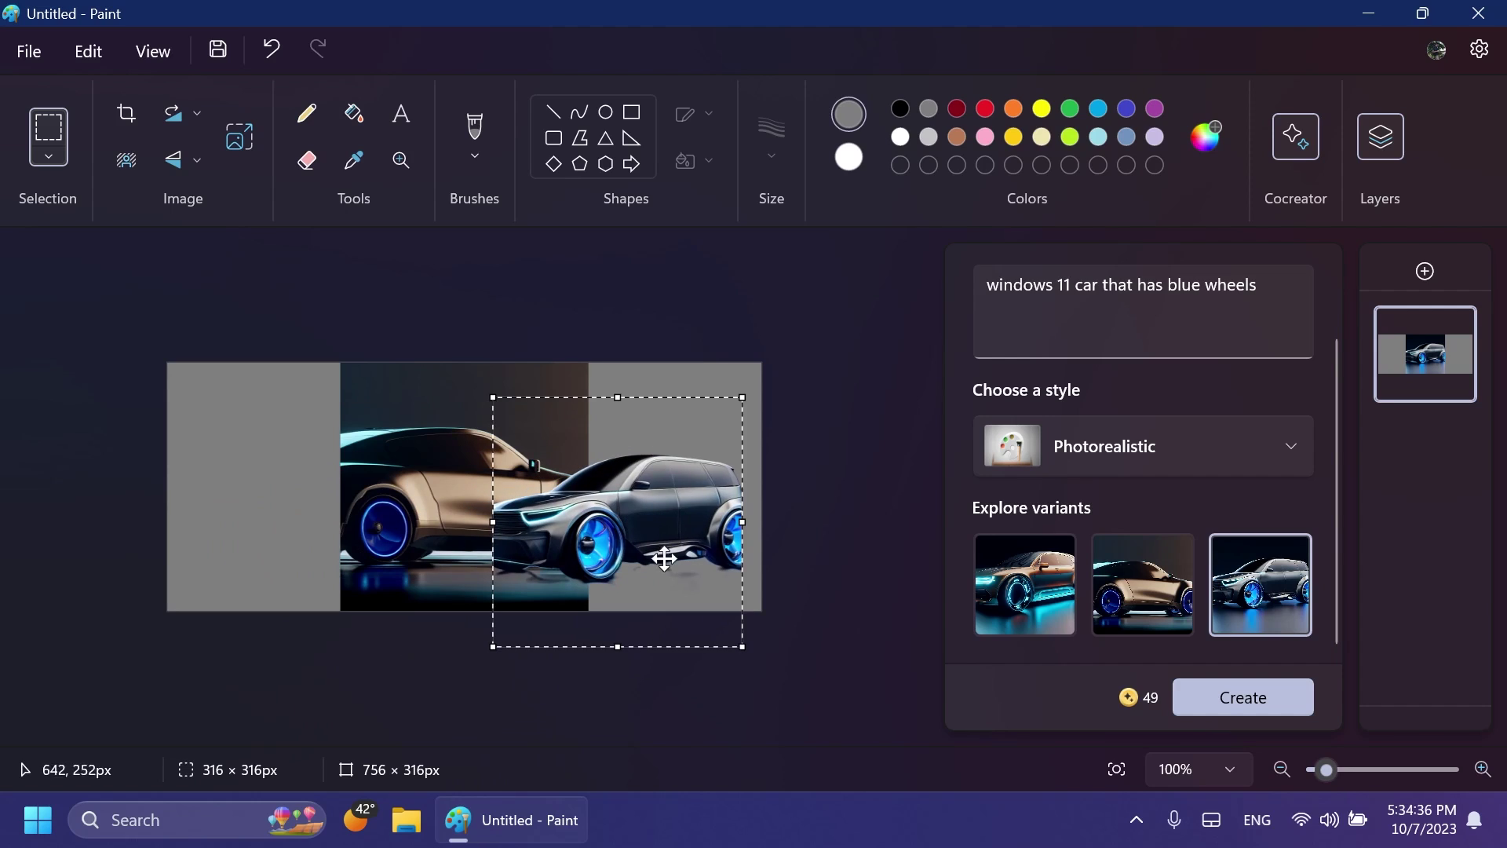
right_click(606, 493)
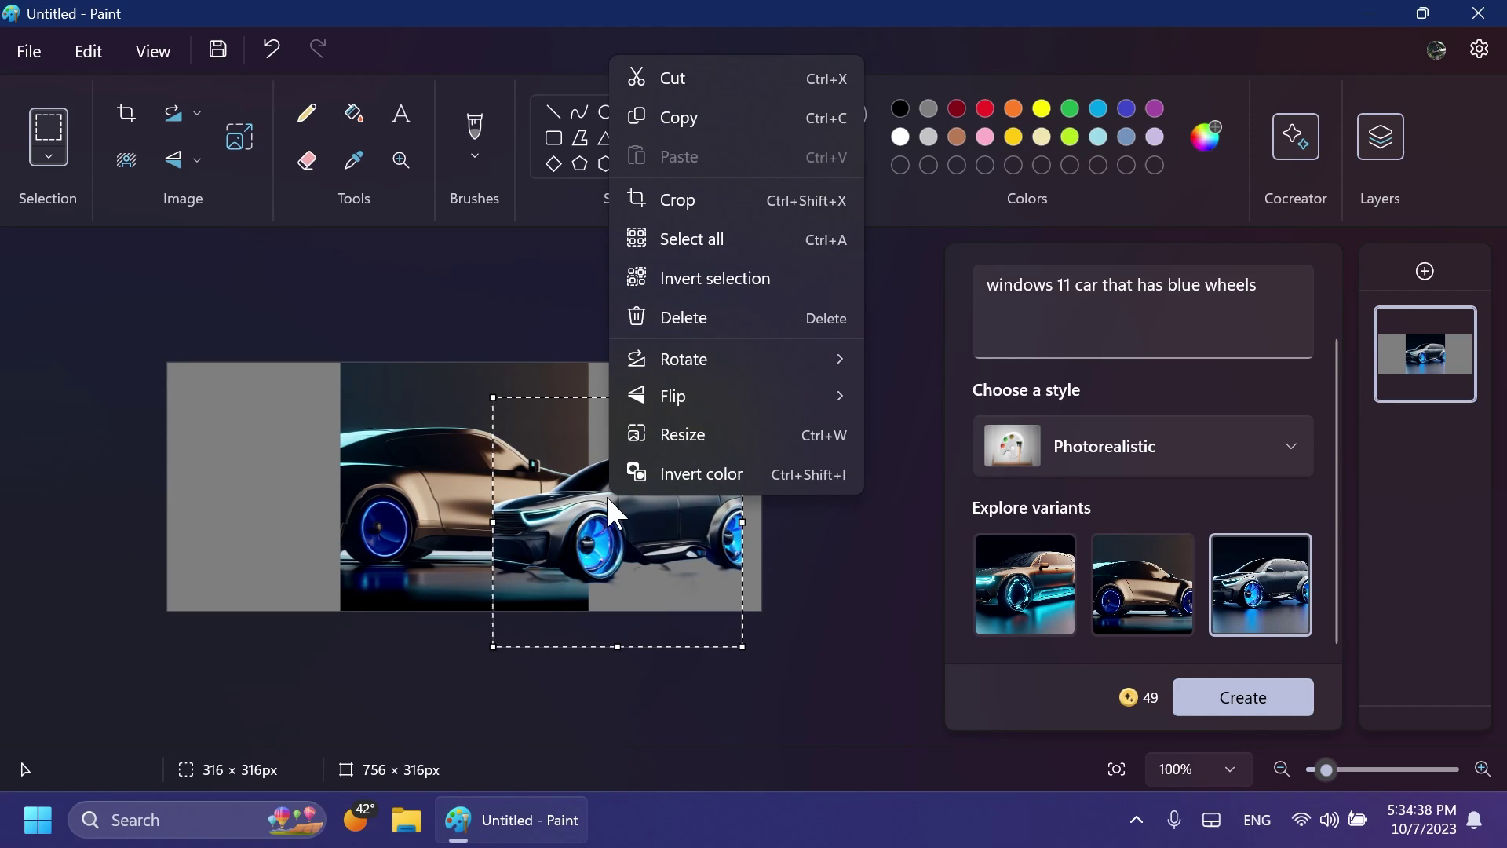
click(674, 330)
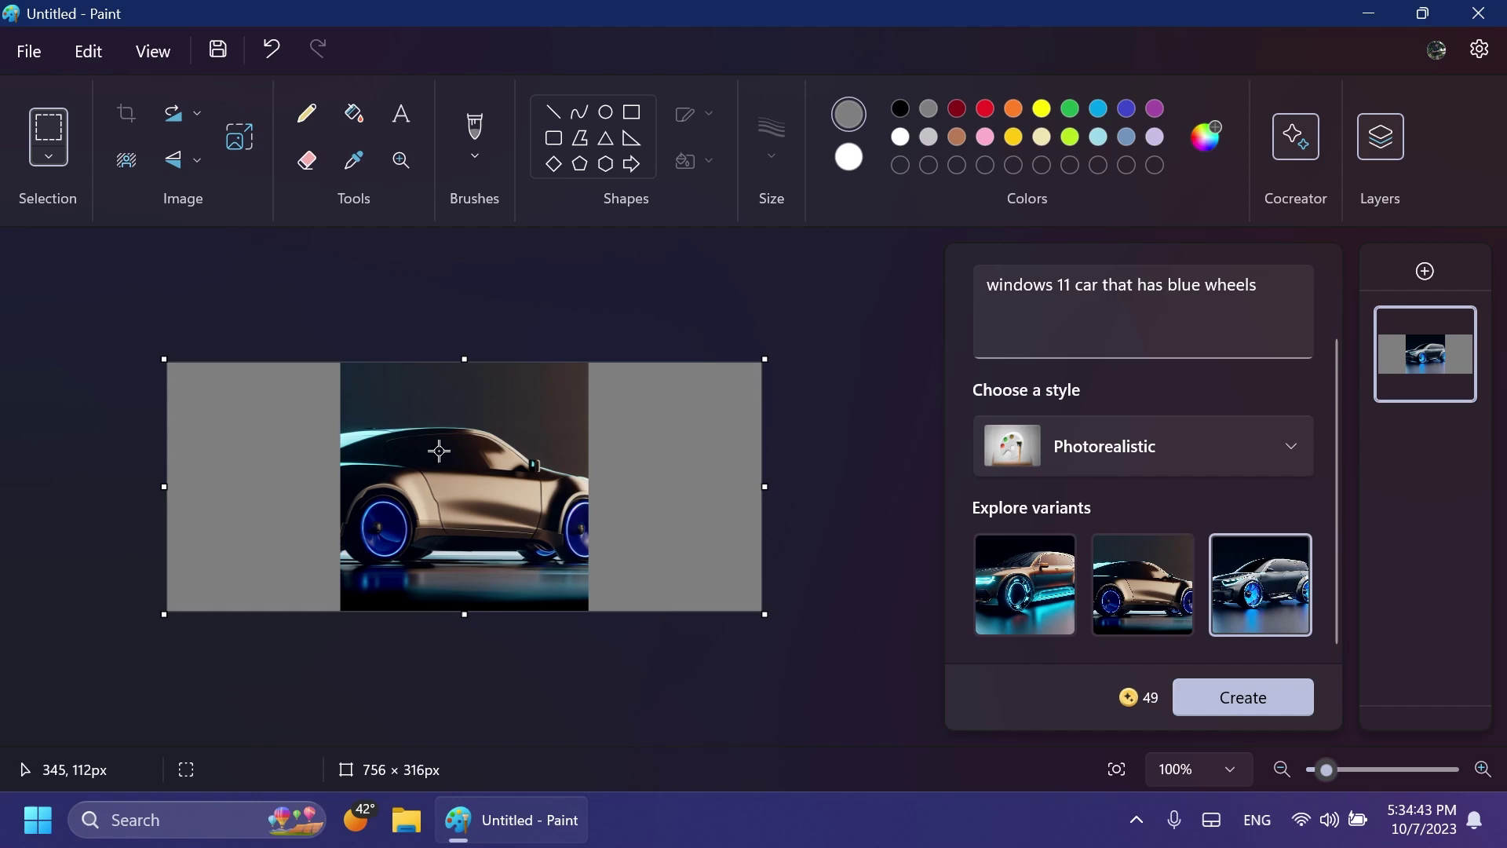
Generate images for 'tech house with rounded windows' in Charcoal style
triple_click(1154, 297)
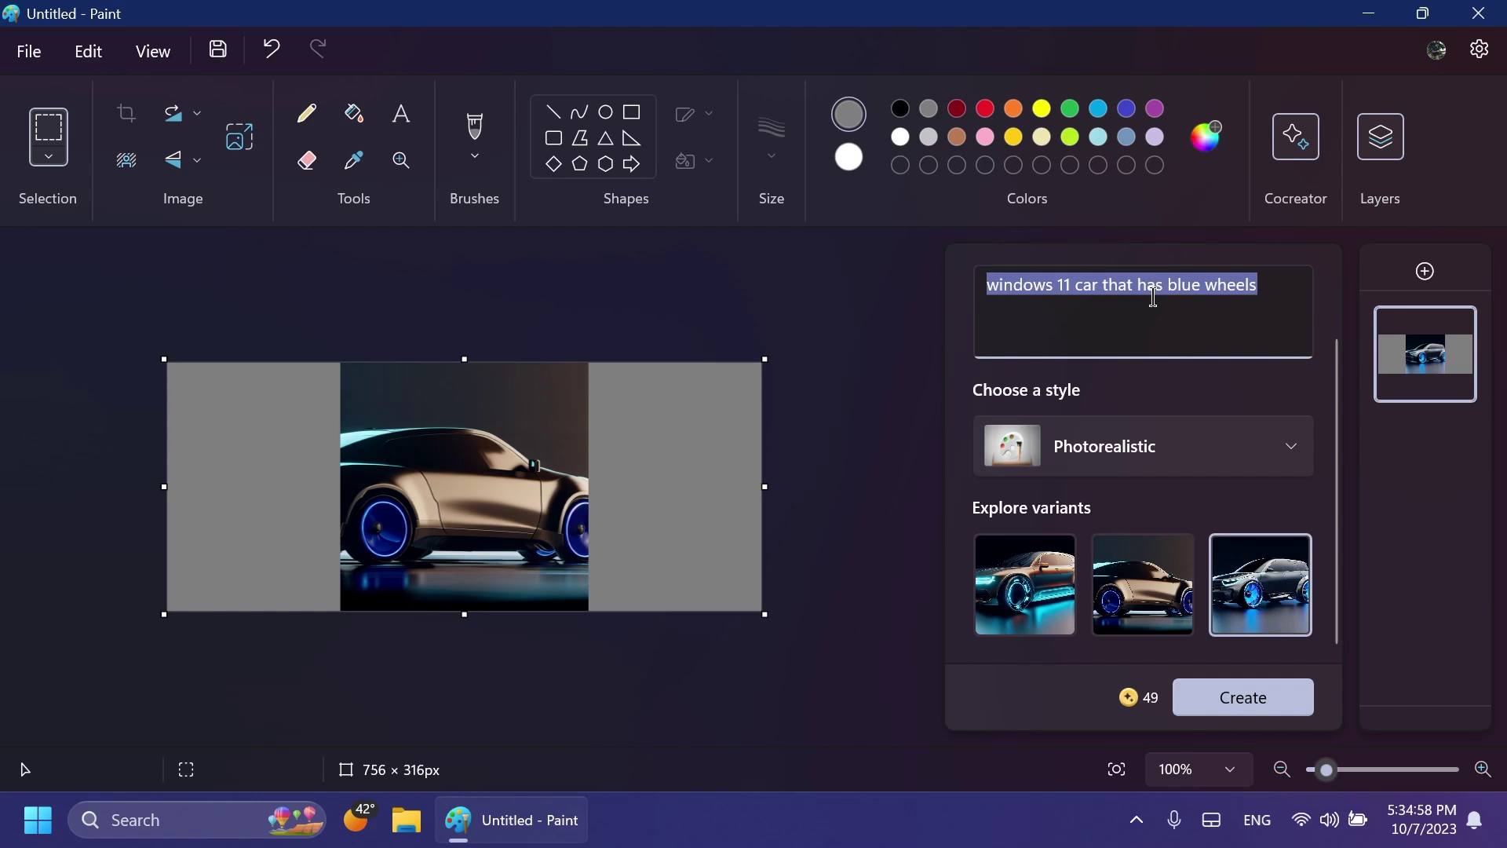
text(tech house with round)
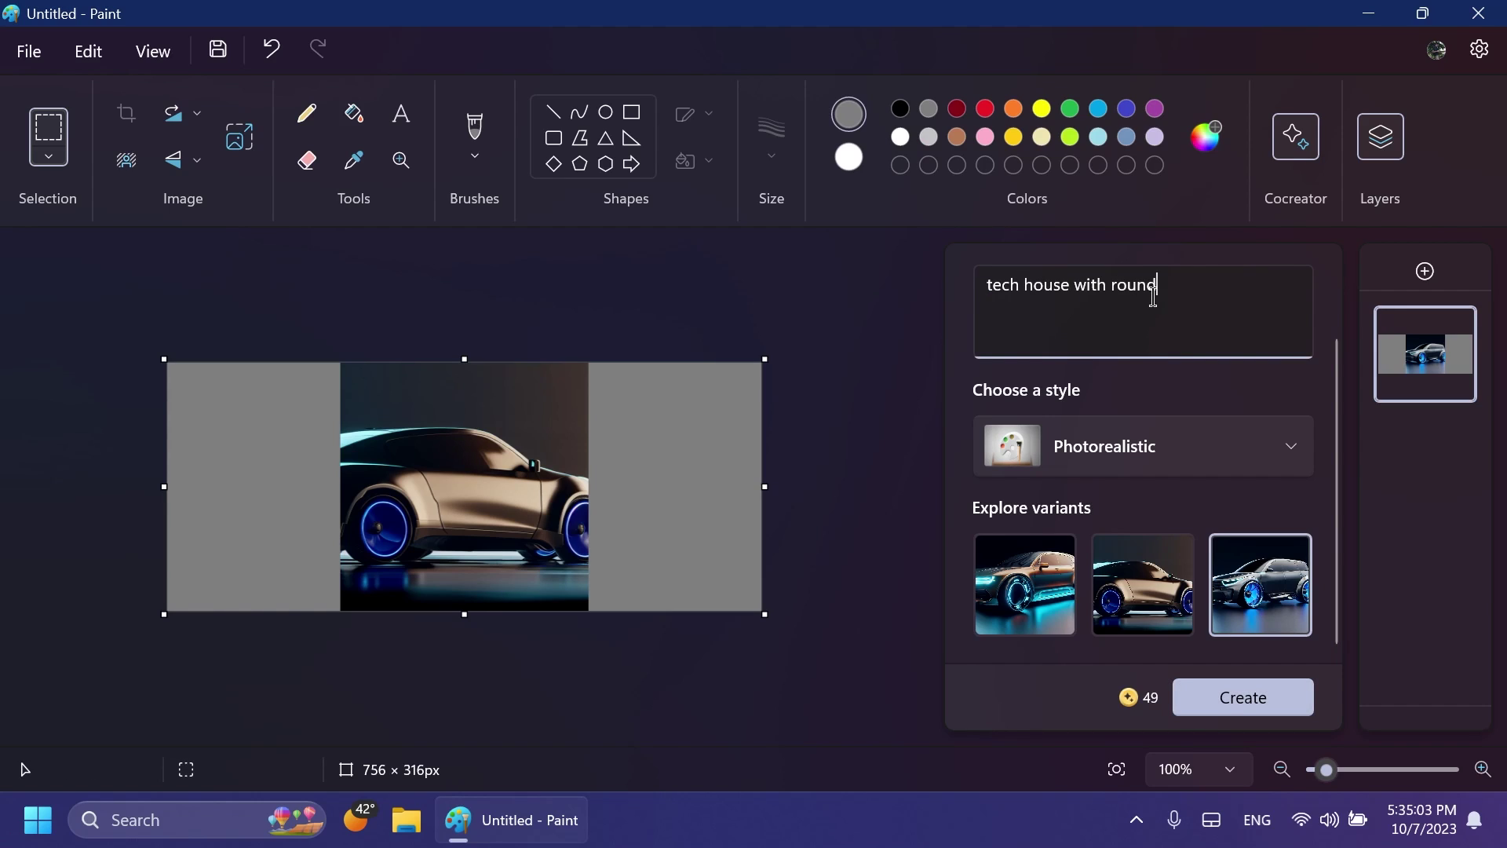
text(ed windows)
click(1132, 438)
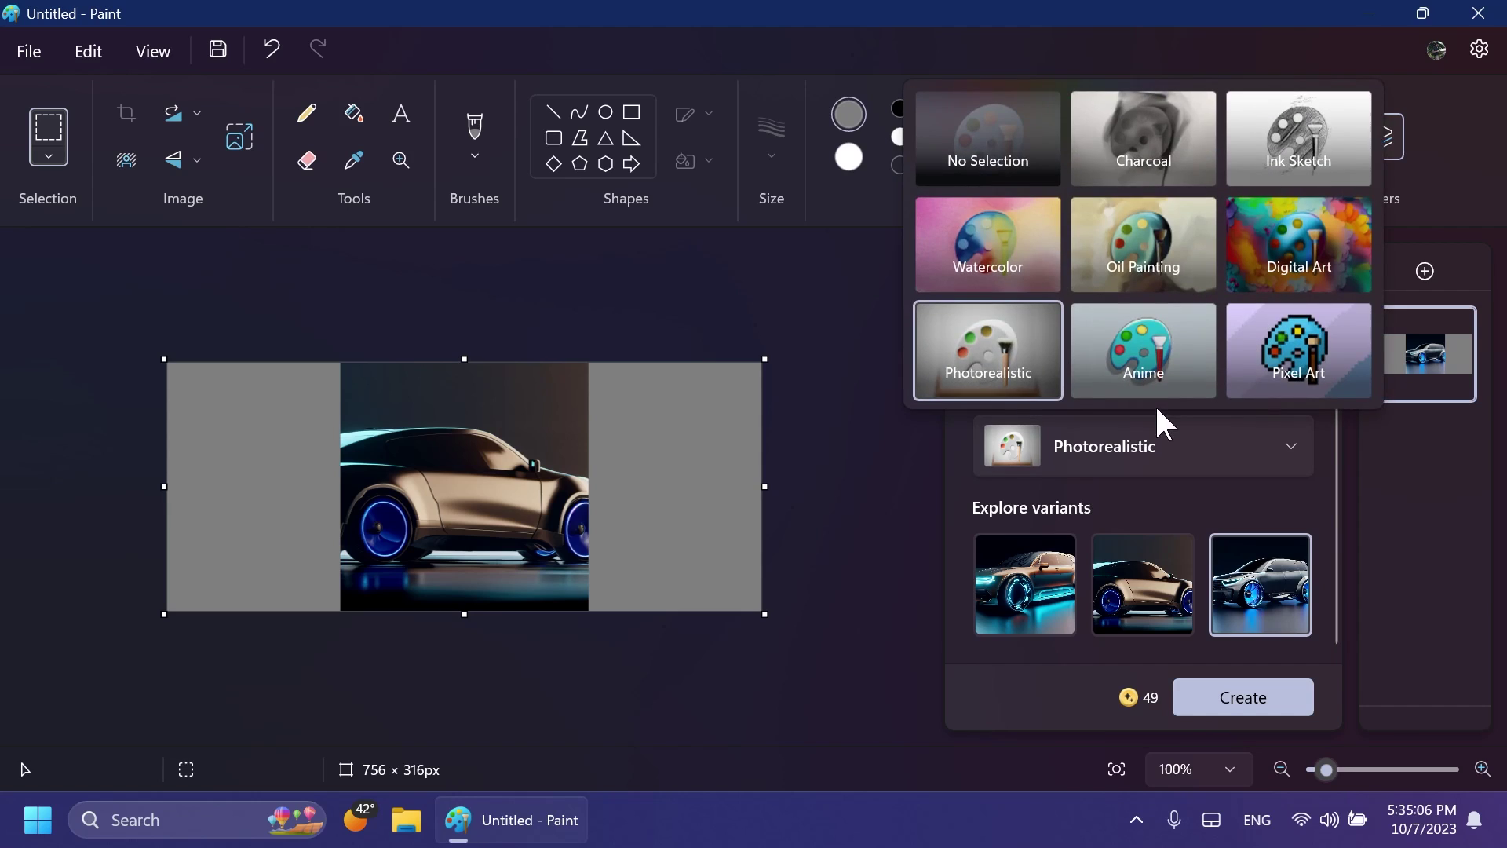
click(1147, 147)
click(1200, 695)
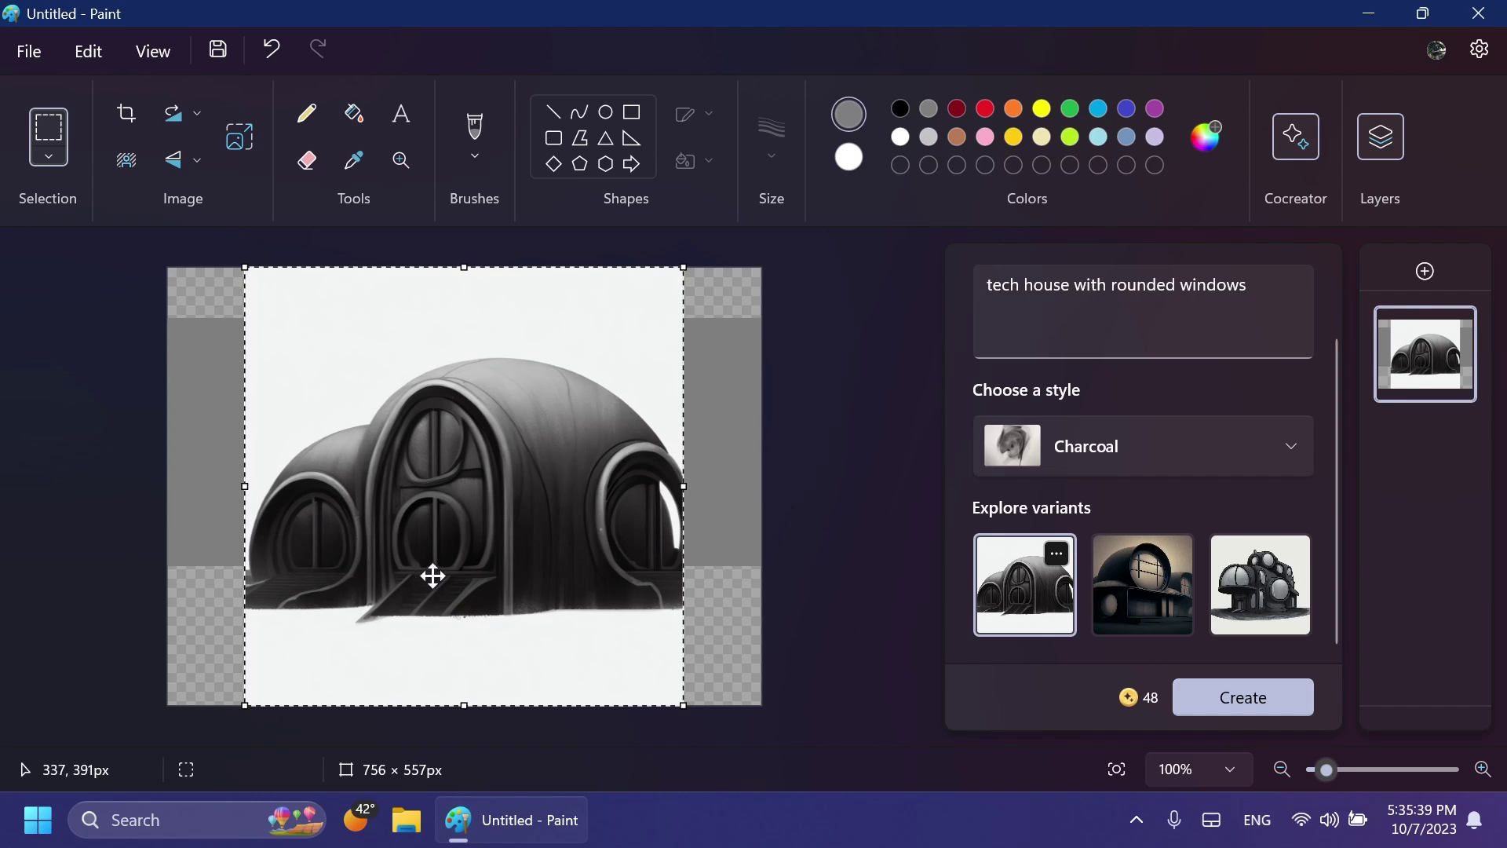
Compare the second and third house variants, leaving the third on the canvas
click(1139, 611)
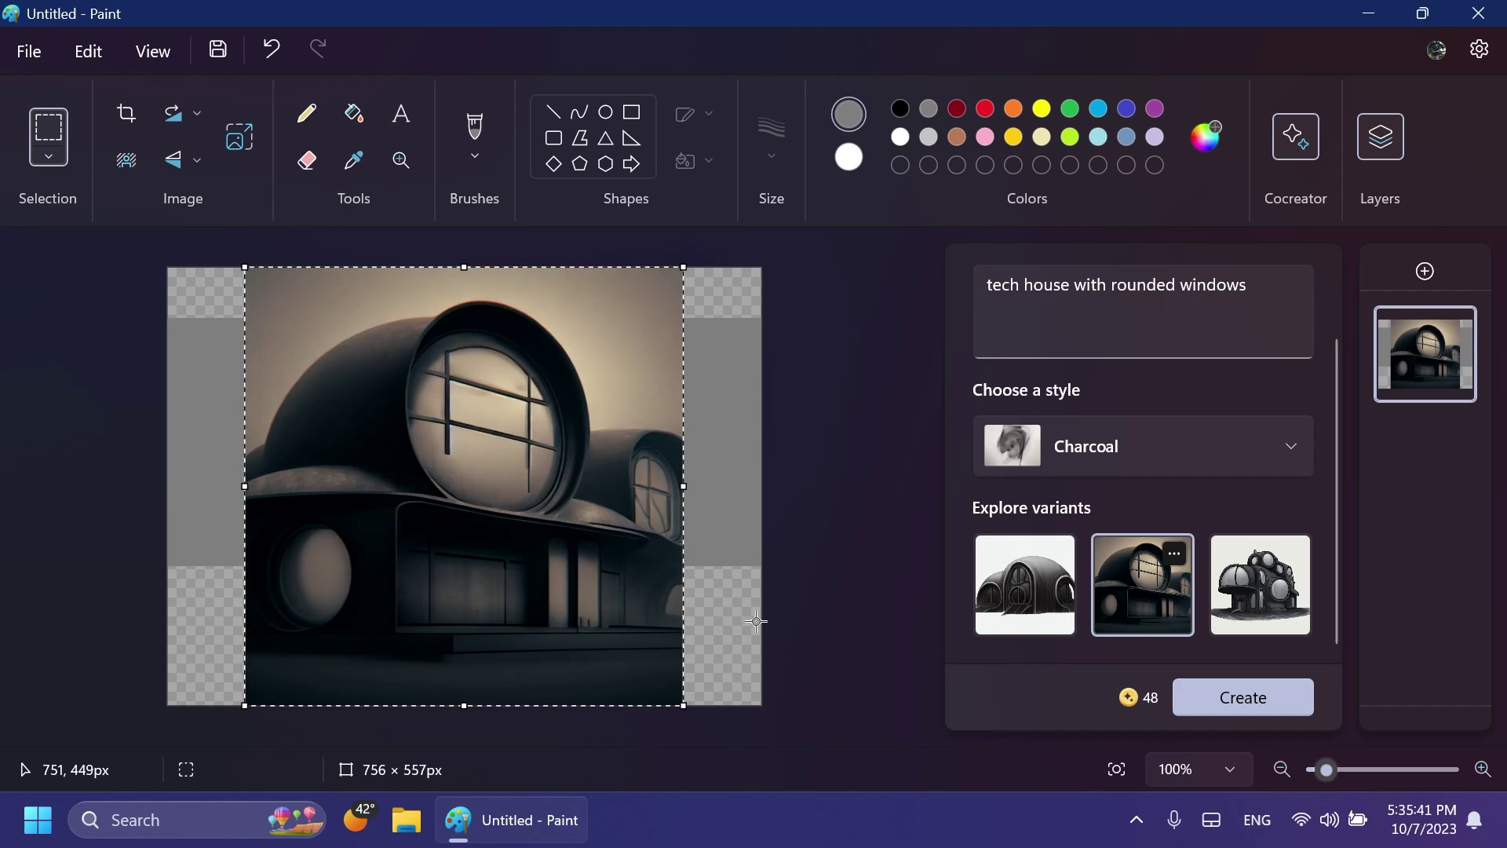
click(1226, 625)
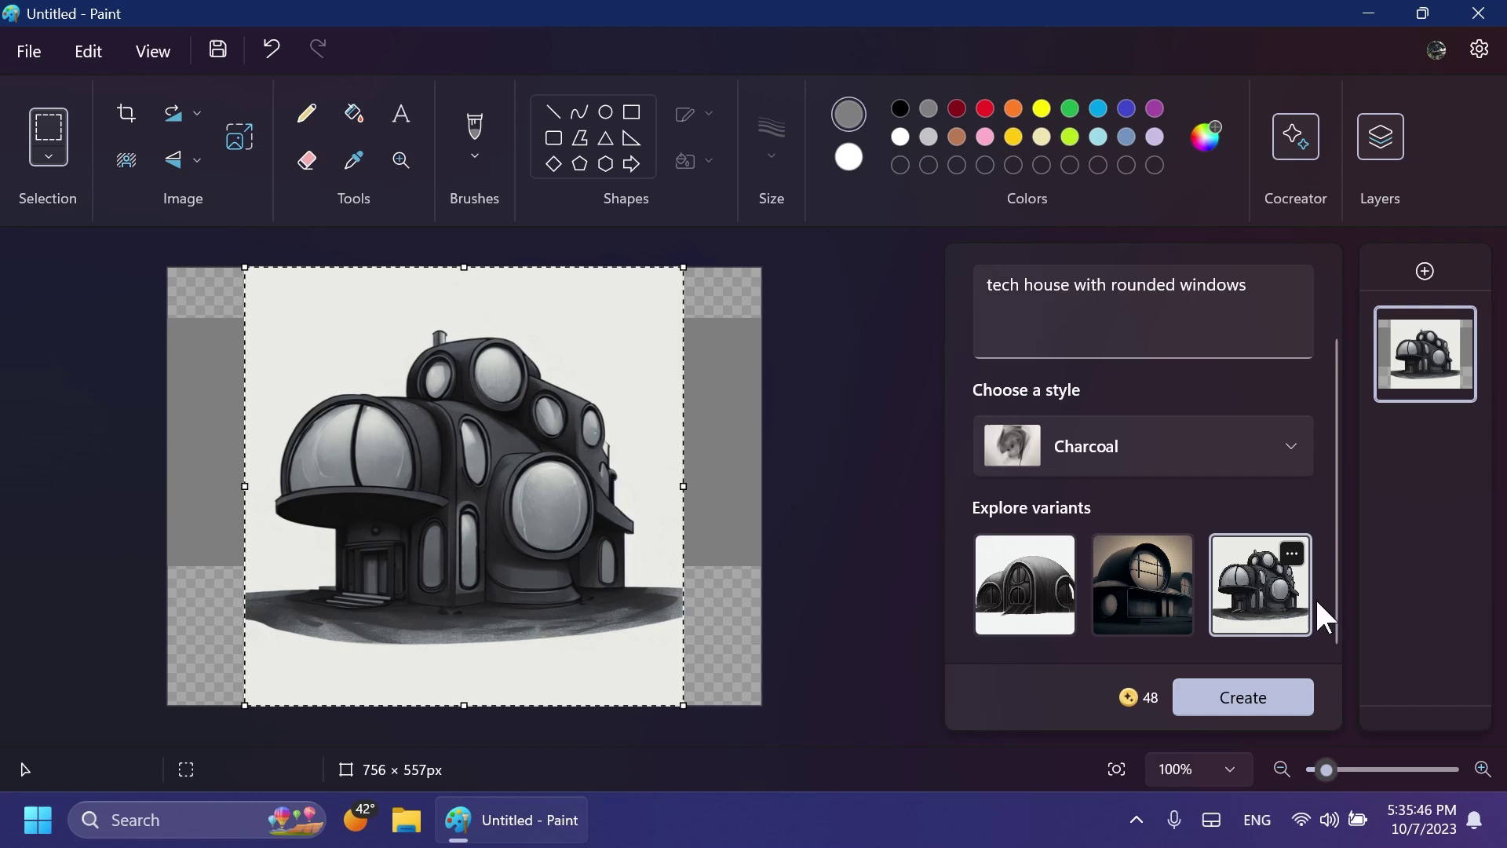
click(1151, 598)
click(1233, 612)
Regenerate the tech house in Photorealistic style and place the third variant
click(1171, 446)
click(1006, 353)
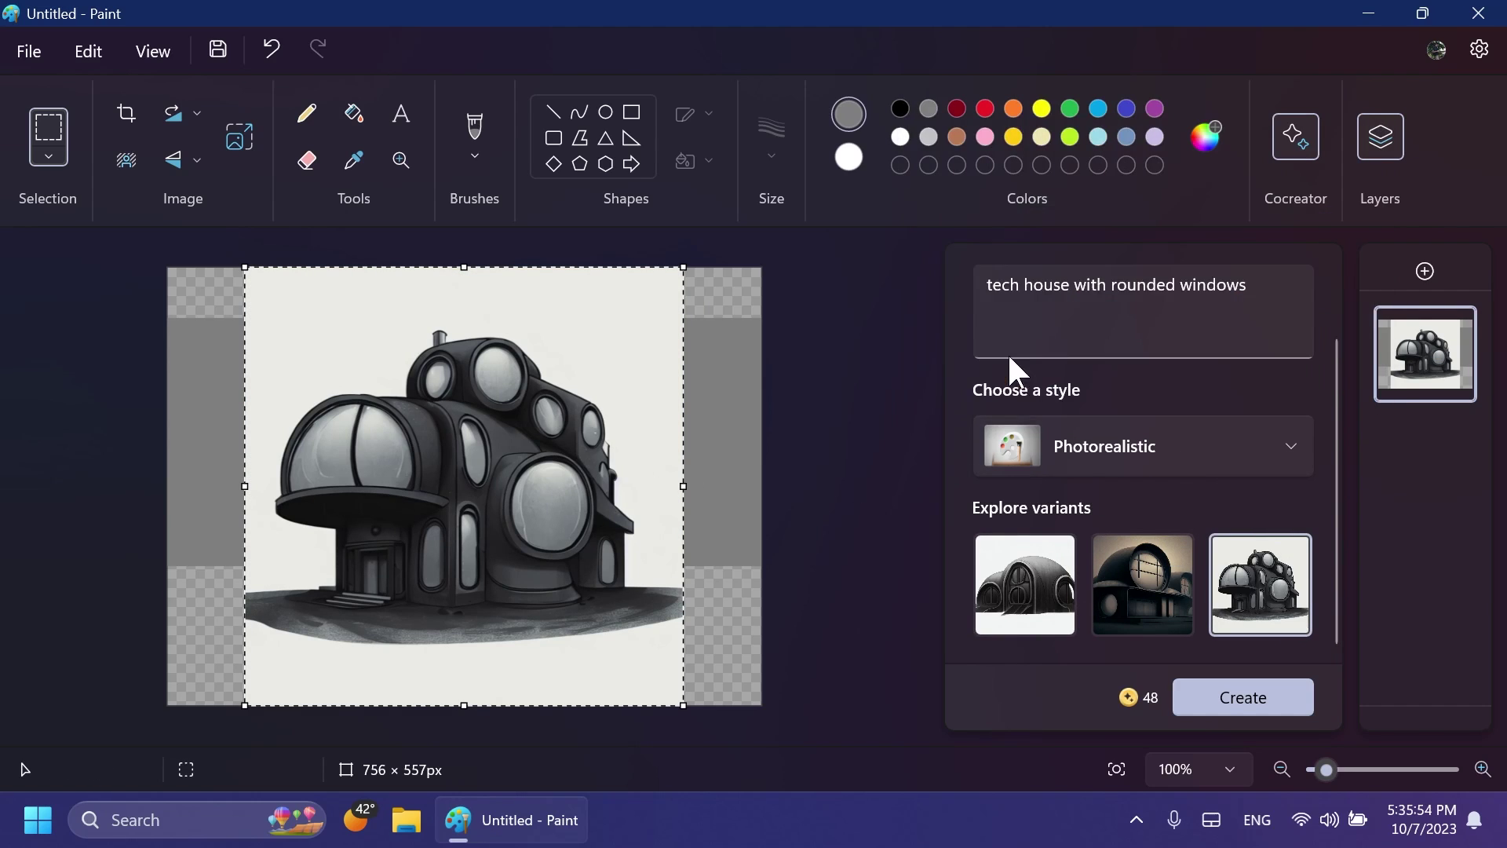
click(1236, 698)
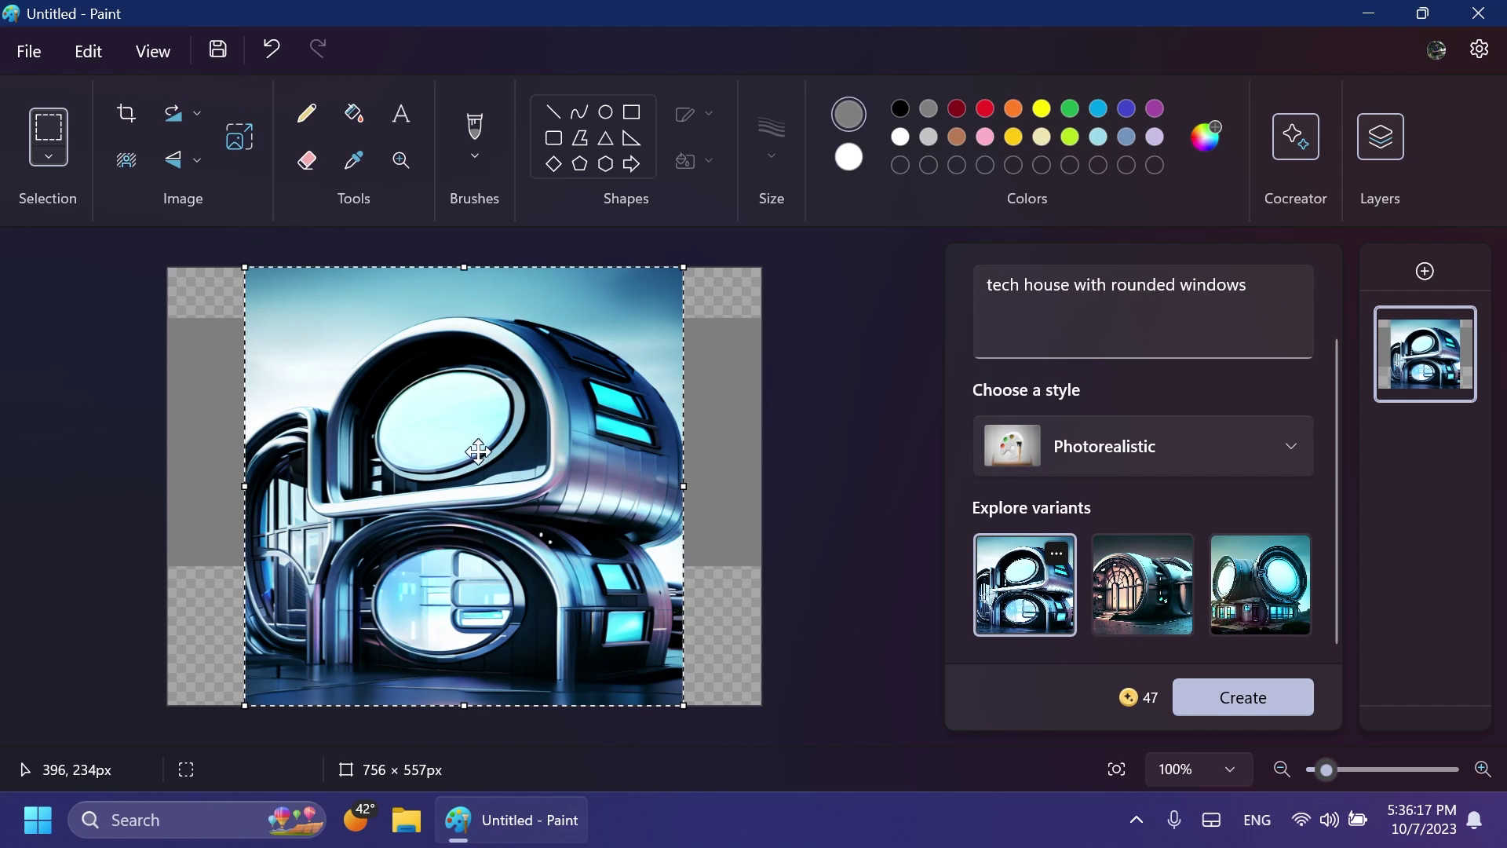
click(1224, 580)
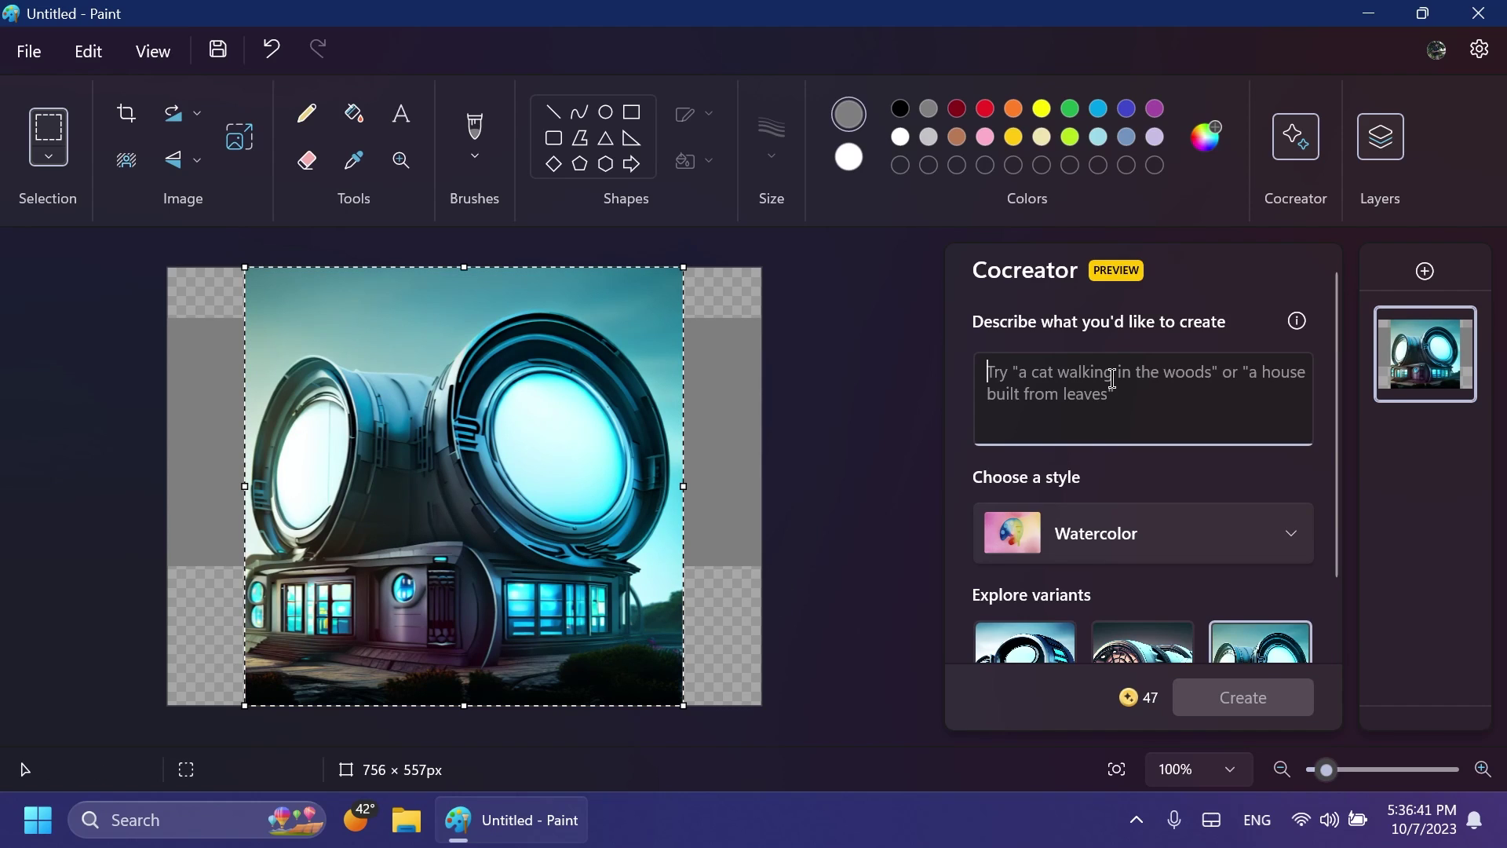
text(bicyle)
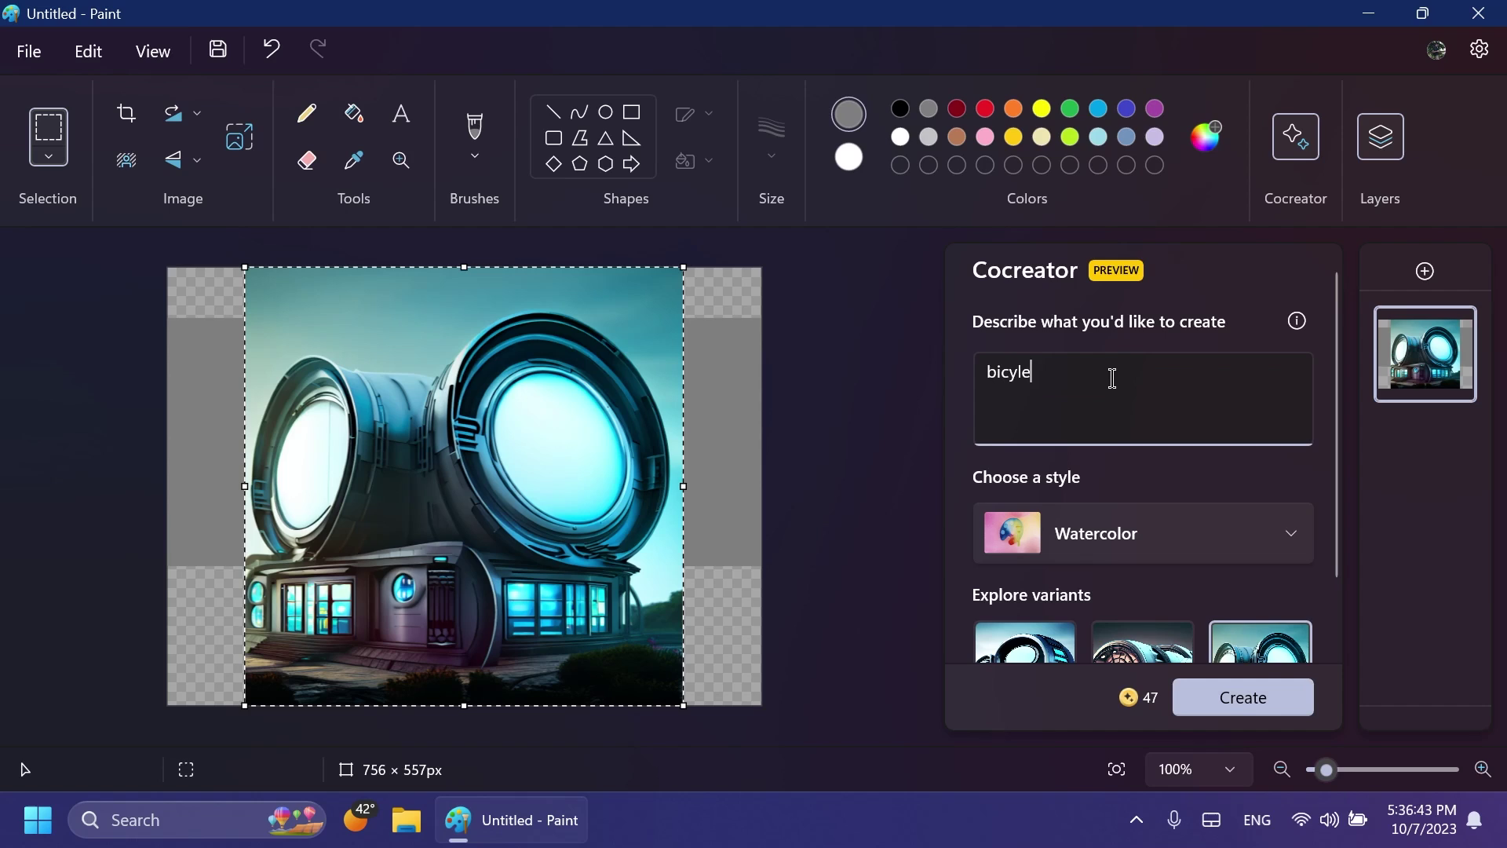
key(BackSpace)
key(BackSpace)
text(cle with rectangular wheels)
scroll(1133, 437, down, 2)
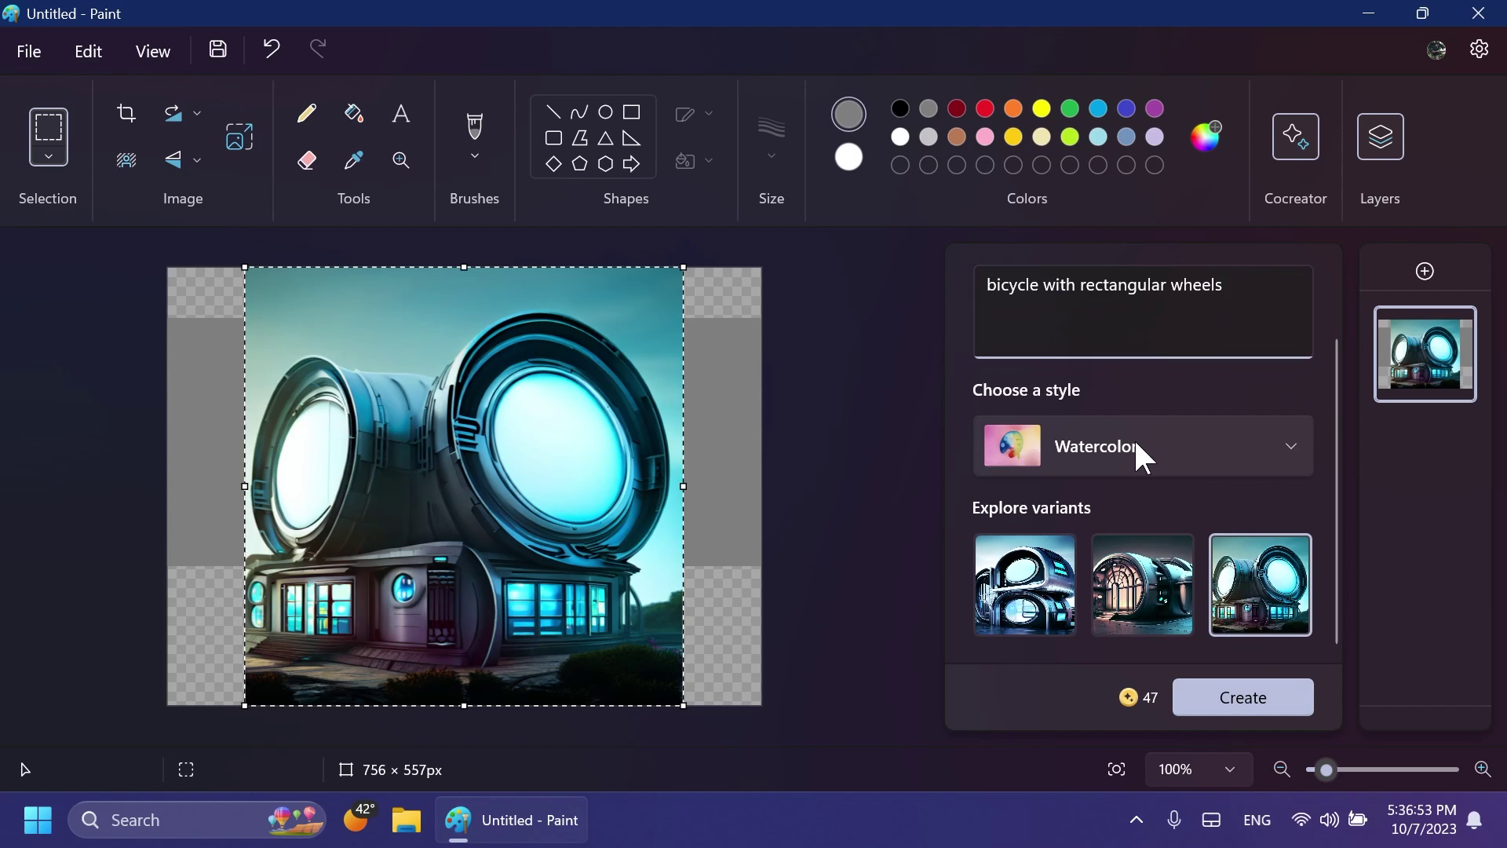
Generate Watercolor 'bicycle with rectangular wheels' images and show the second, then third variant
click(1134, 437)
click(1242, 697)
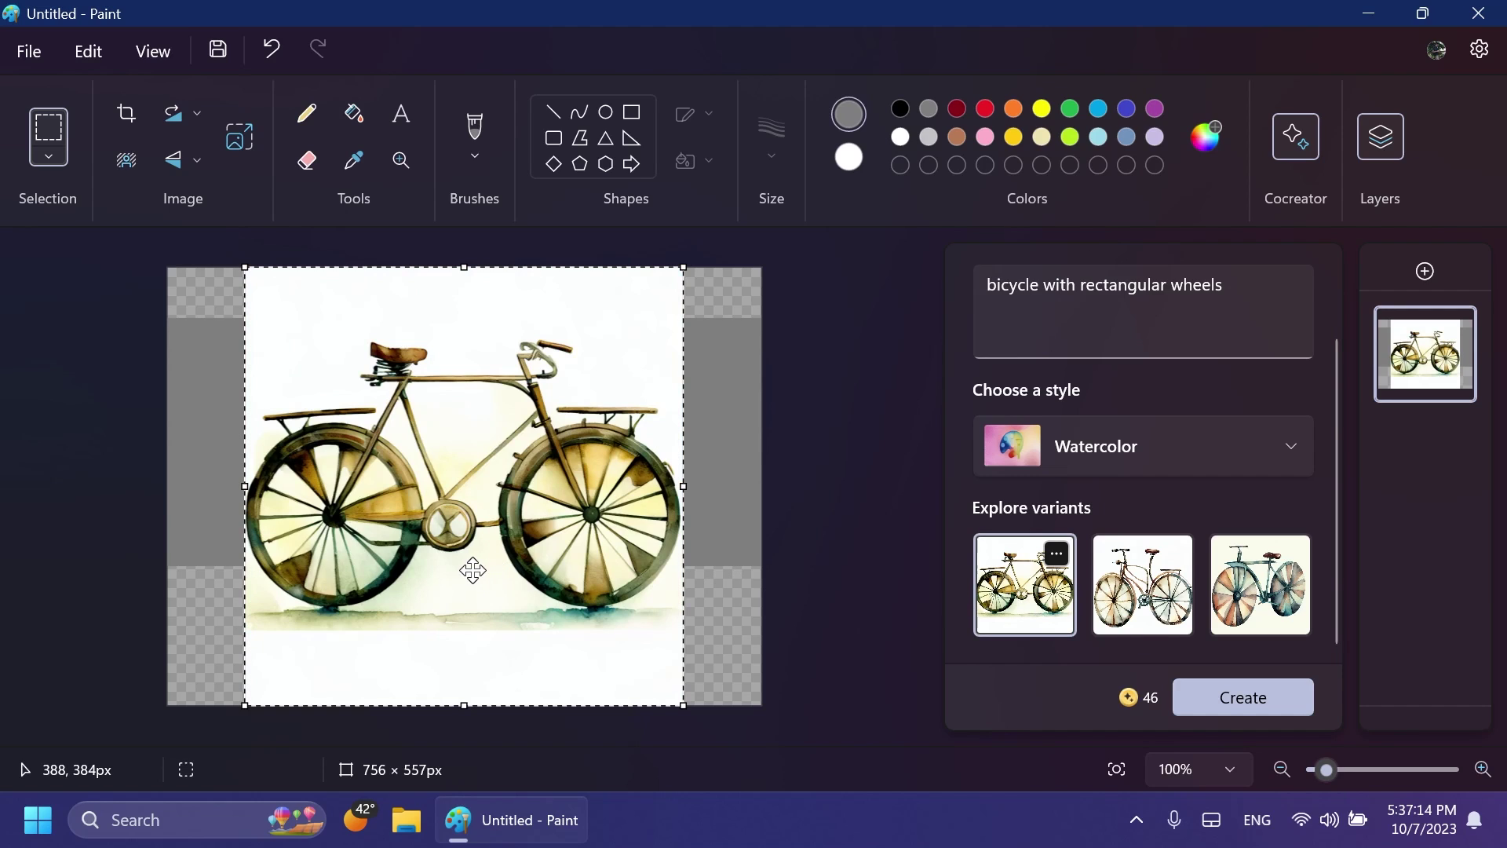
click(1130, 588)
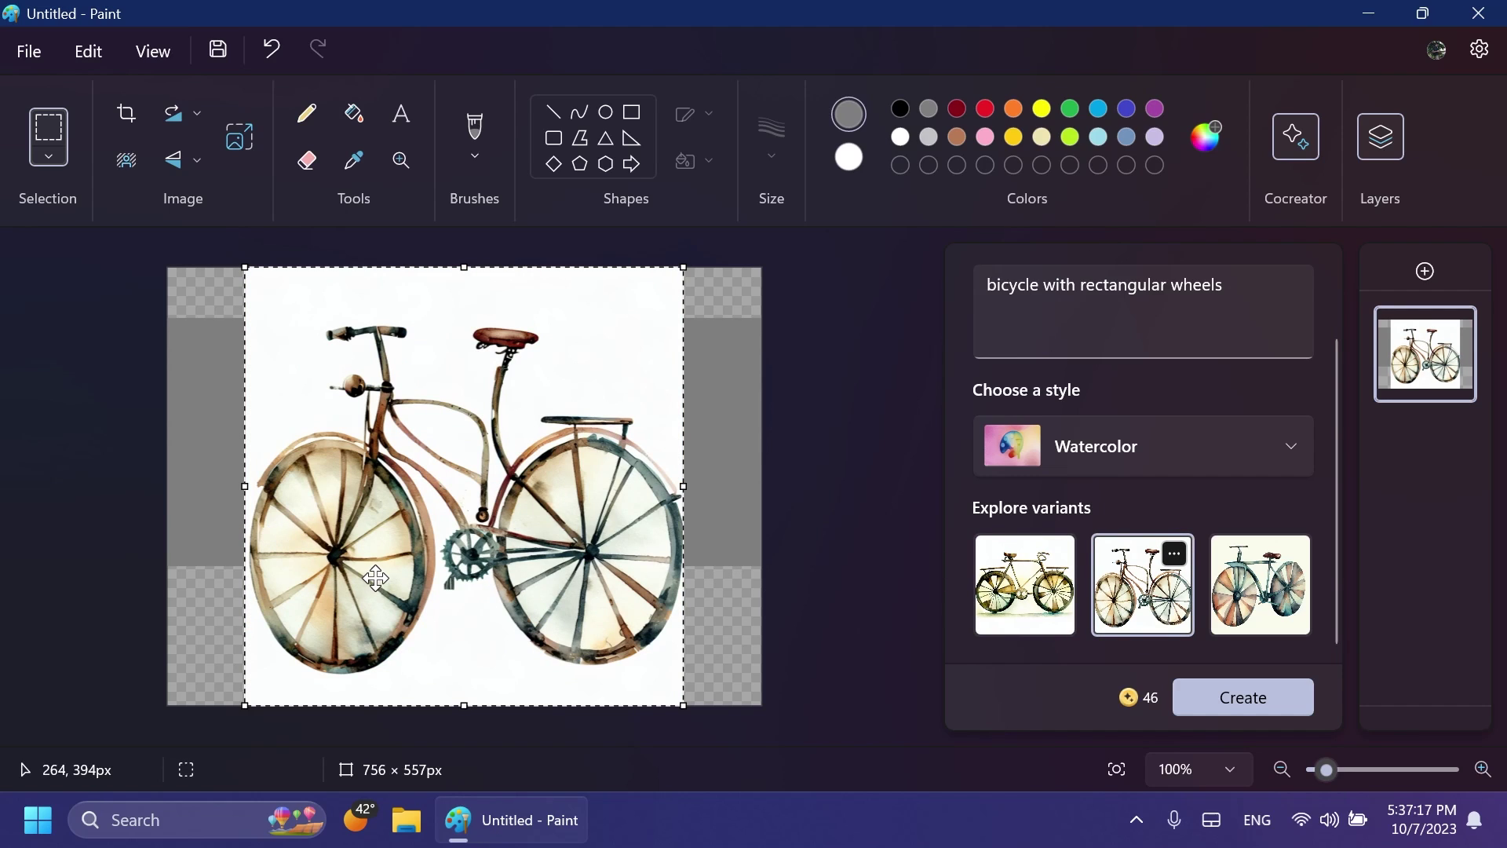
click(1260, 583)
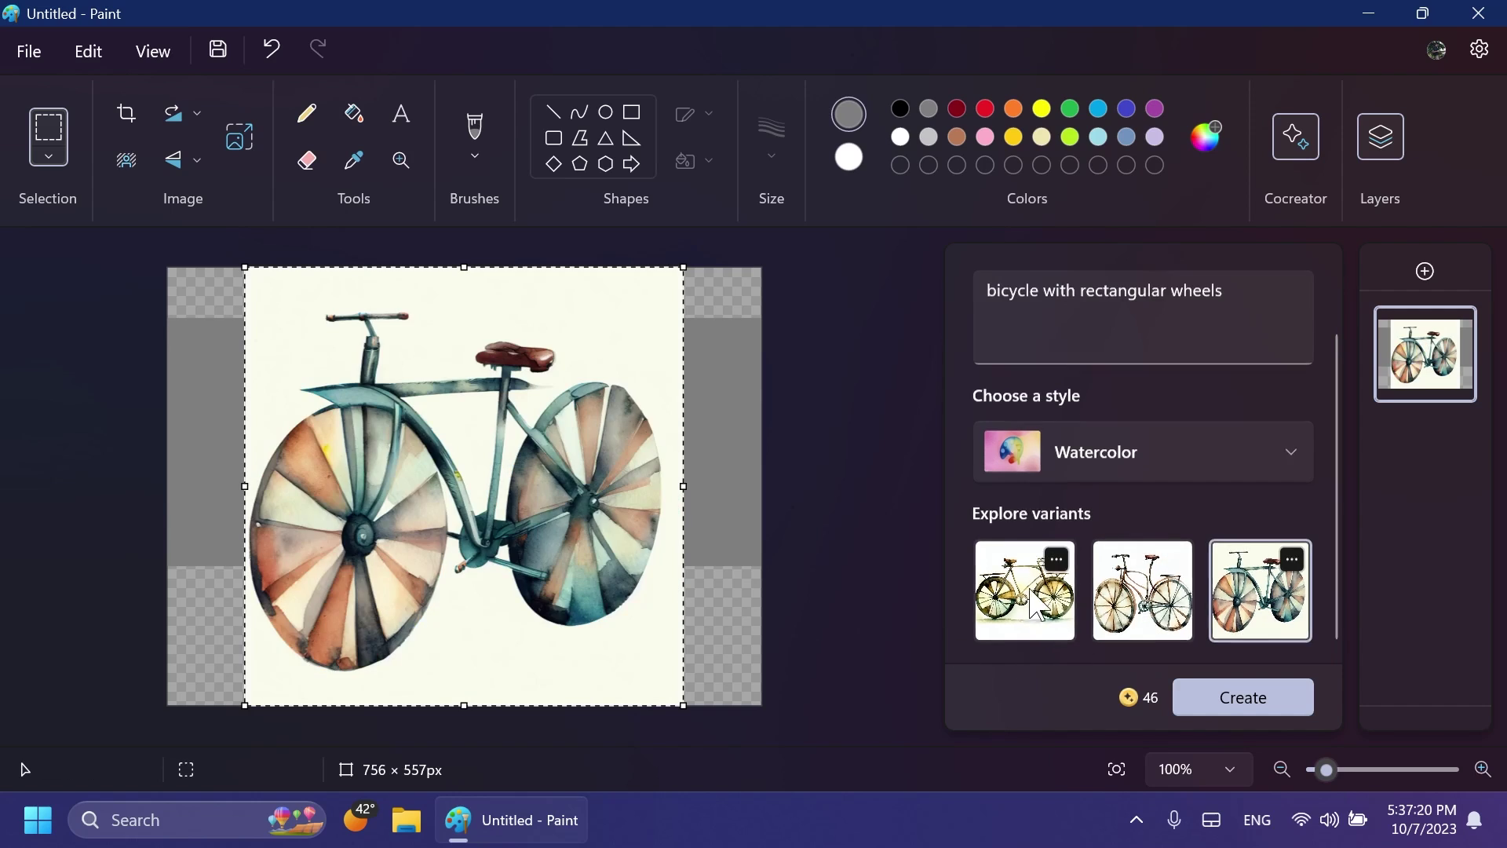
scroll(1069, 472, up, 2)
Generate bicycle images in Cocreator using the Photorealistic style
click(1086, 518)
click(988, 435)
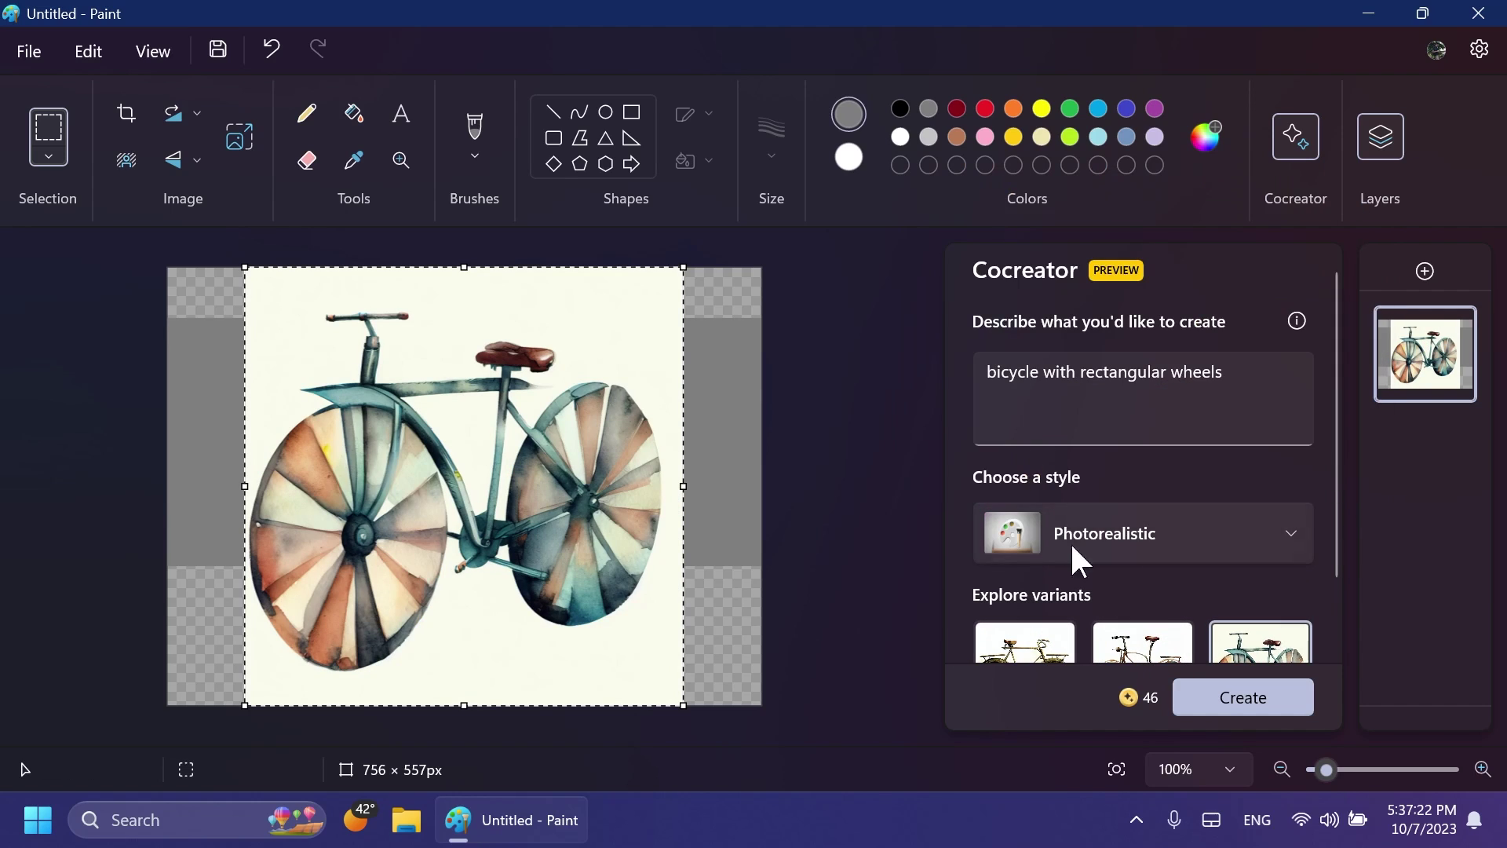
click(1243, 697)
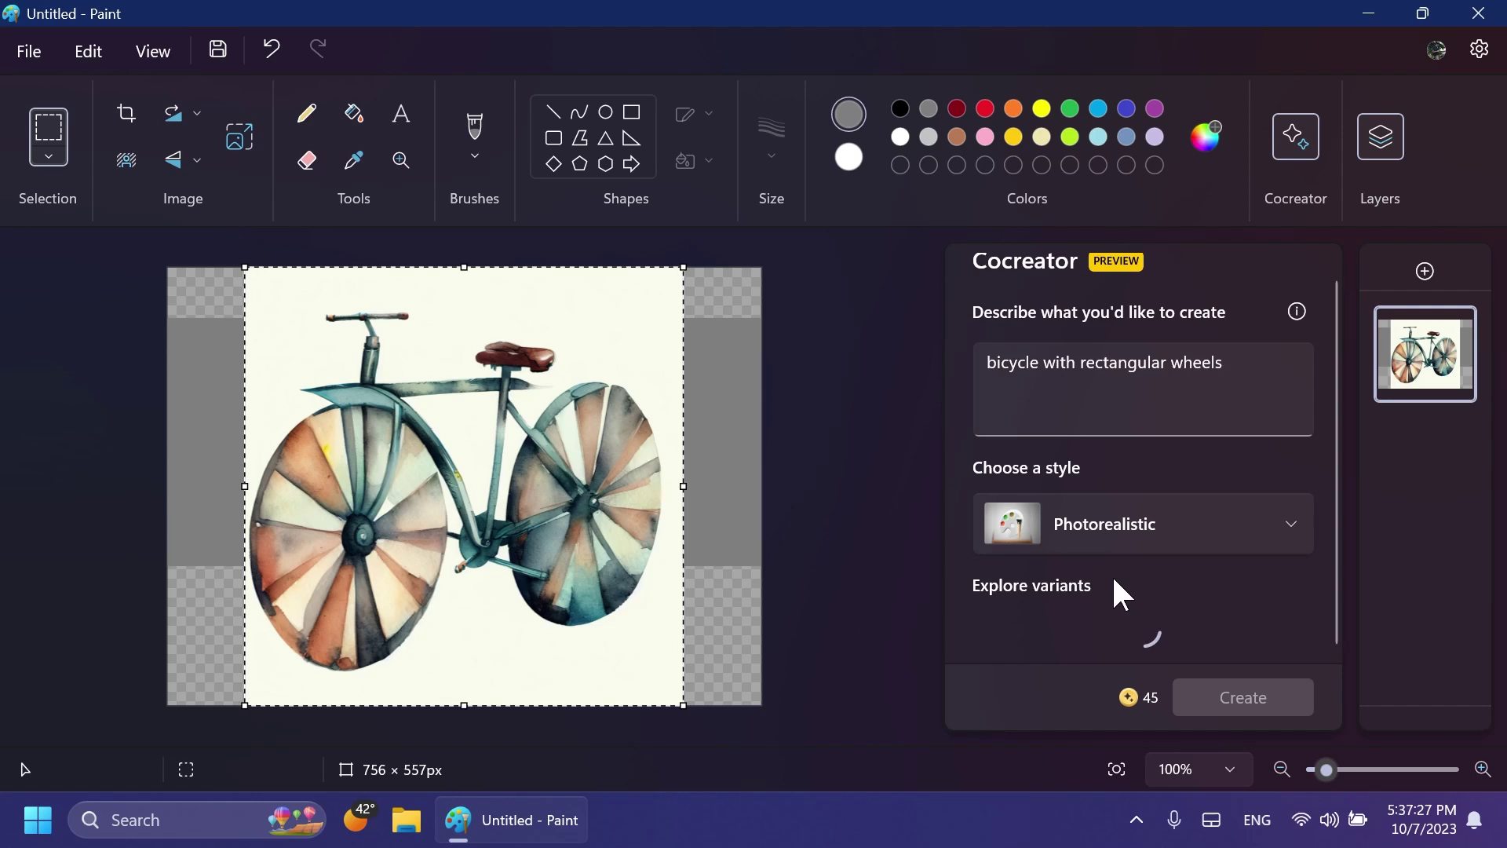
Place the third variant, a black bicycle with big spoked wheels, on the canvas
click(1143, 585)
click(1017, 593)
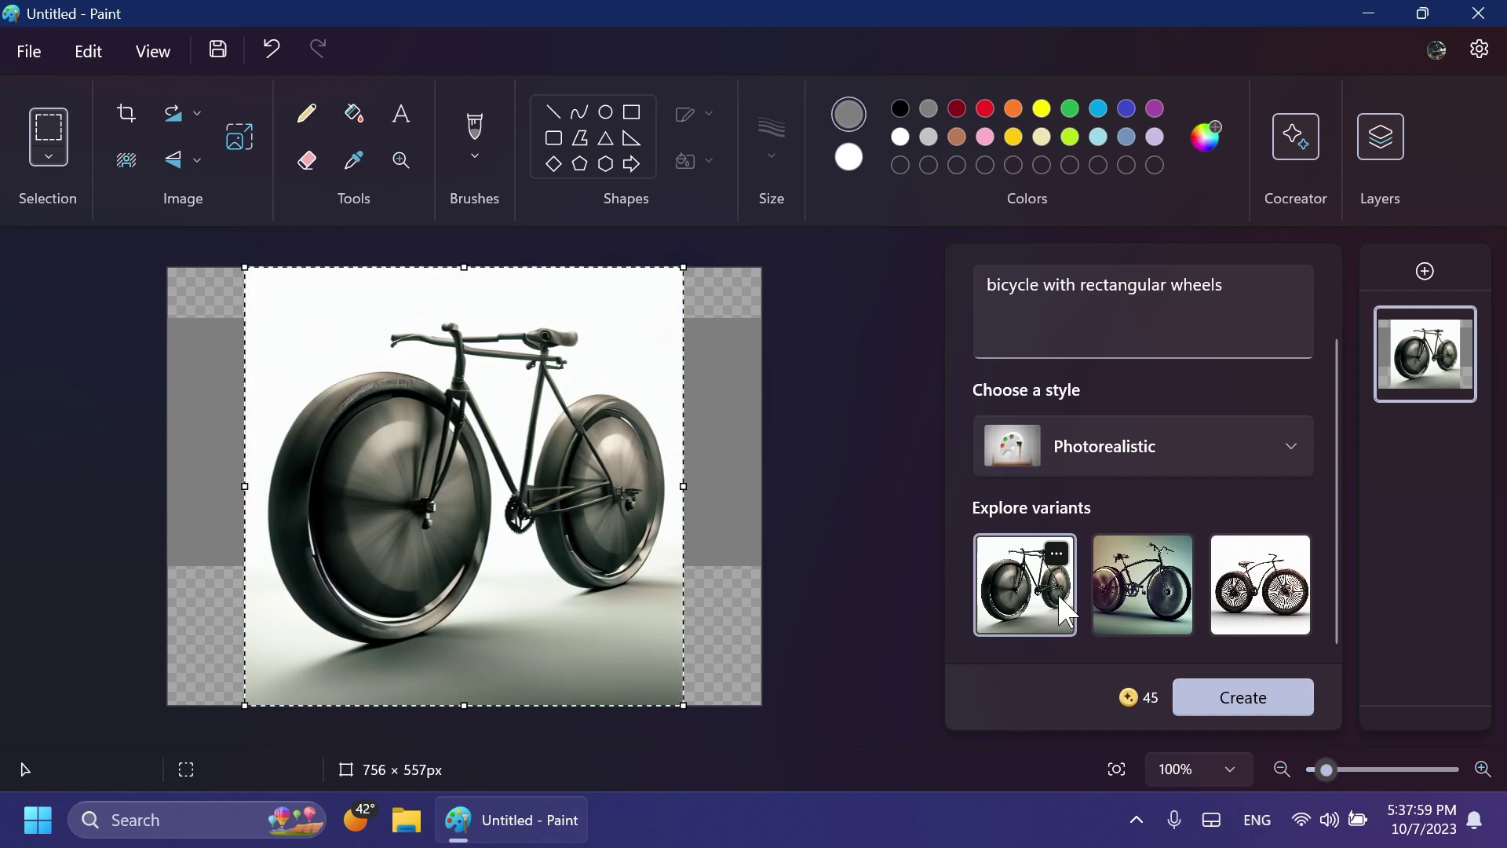
click(1247, 601)
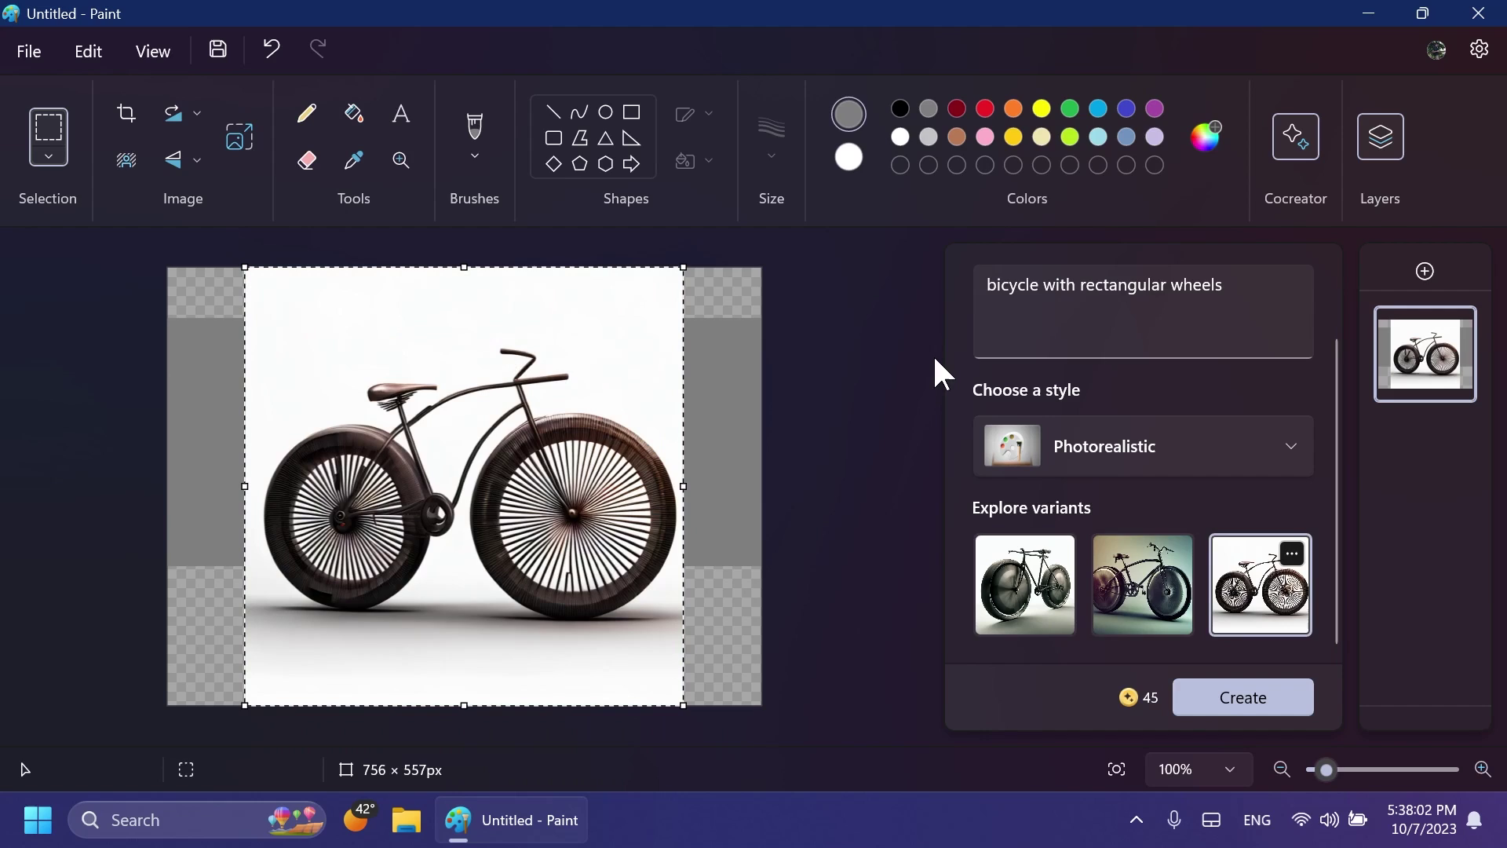
key(Escape)
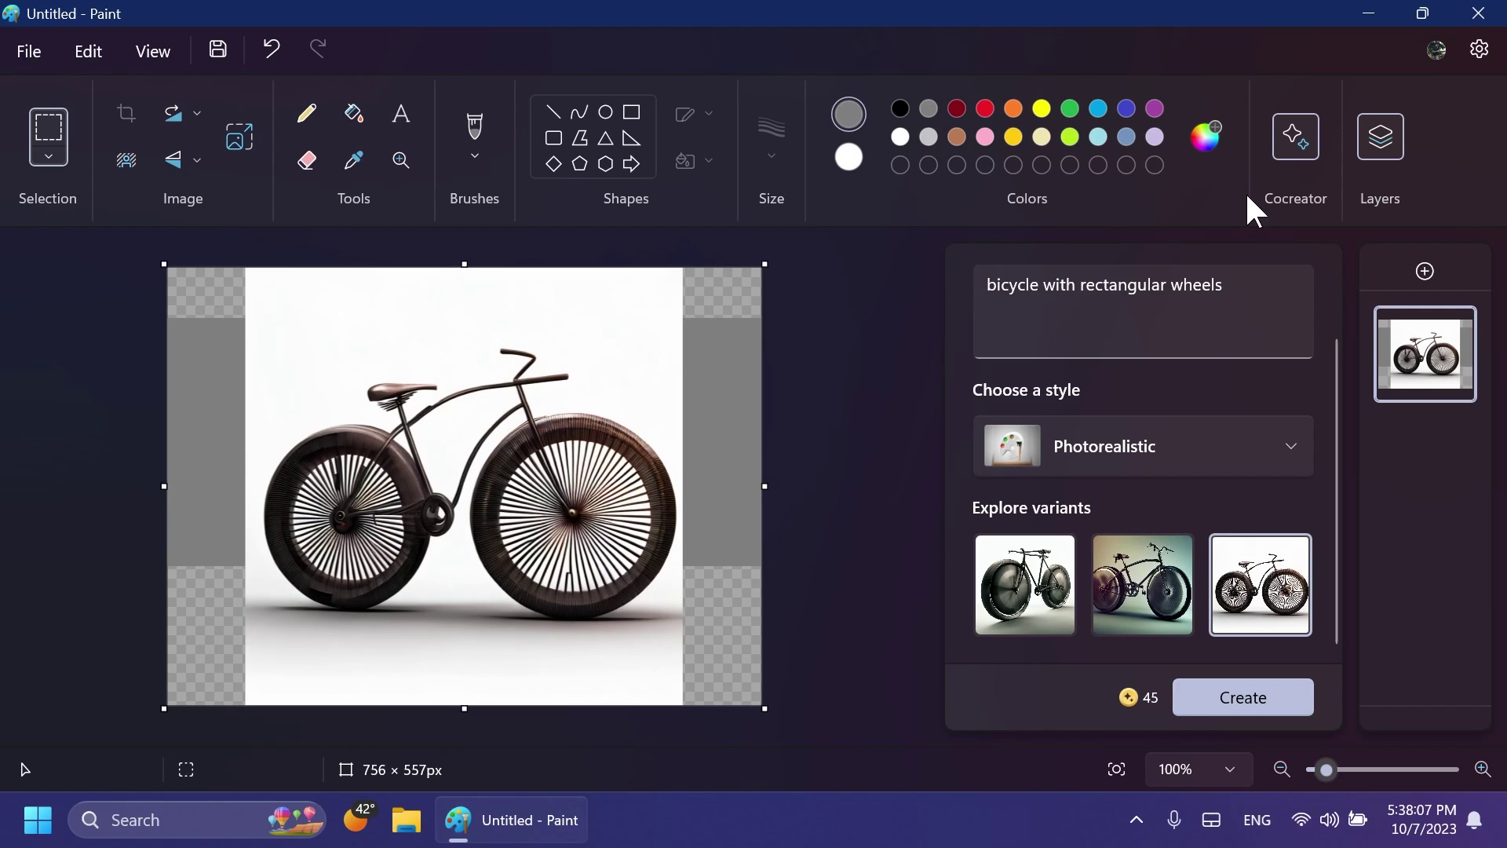
double_click(1287, 142)
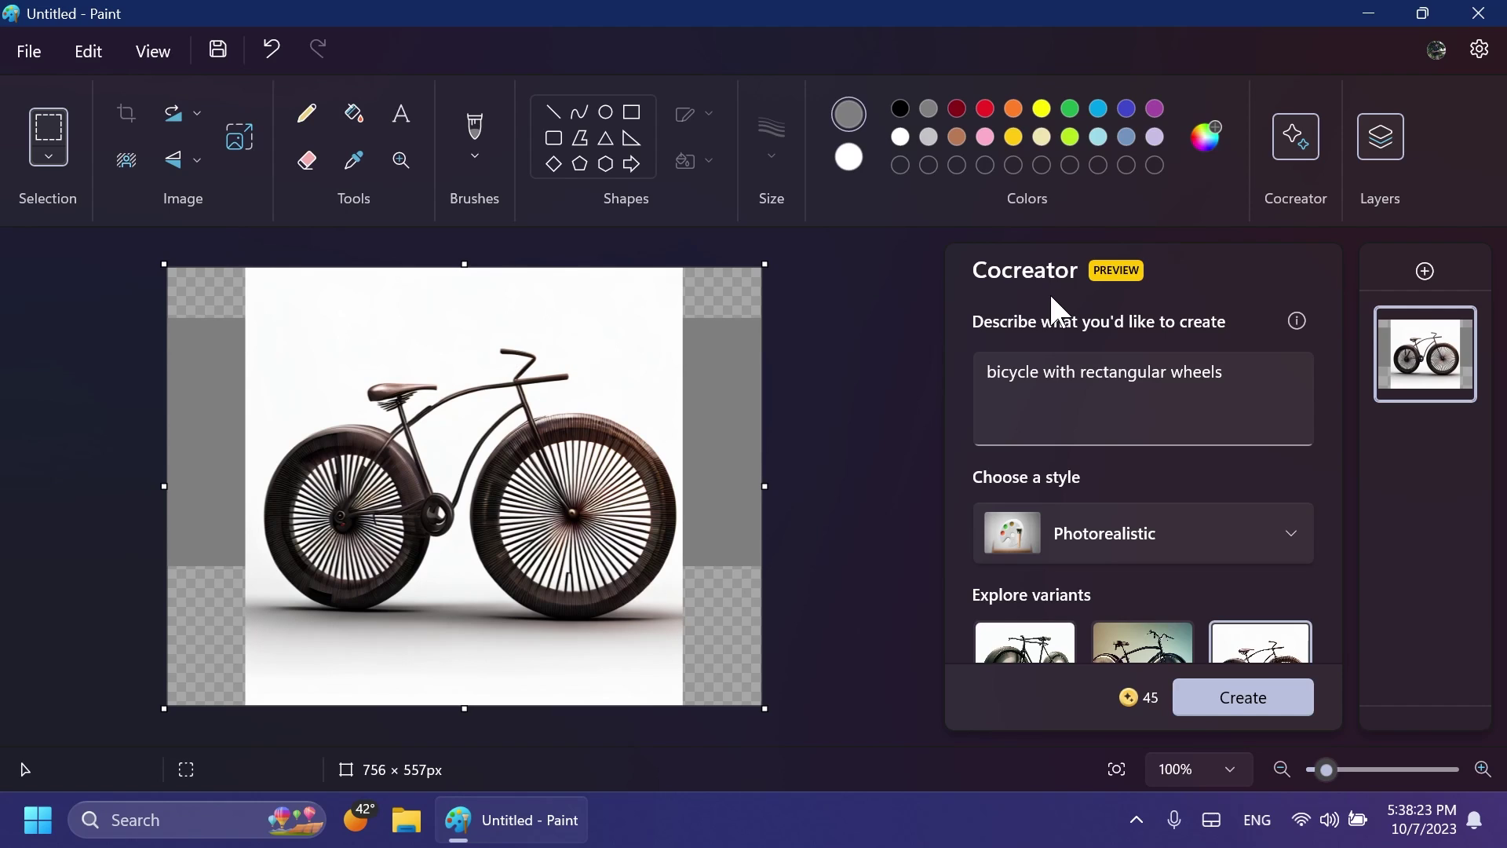
Show Cocreator's info explaining that it is powered by DALL-E
click(1297, 319)
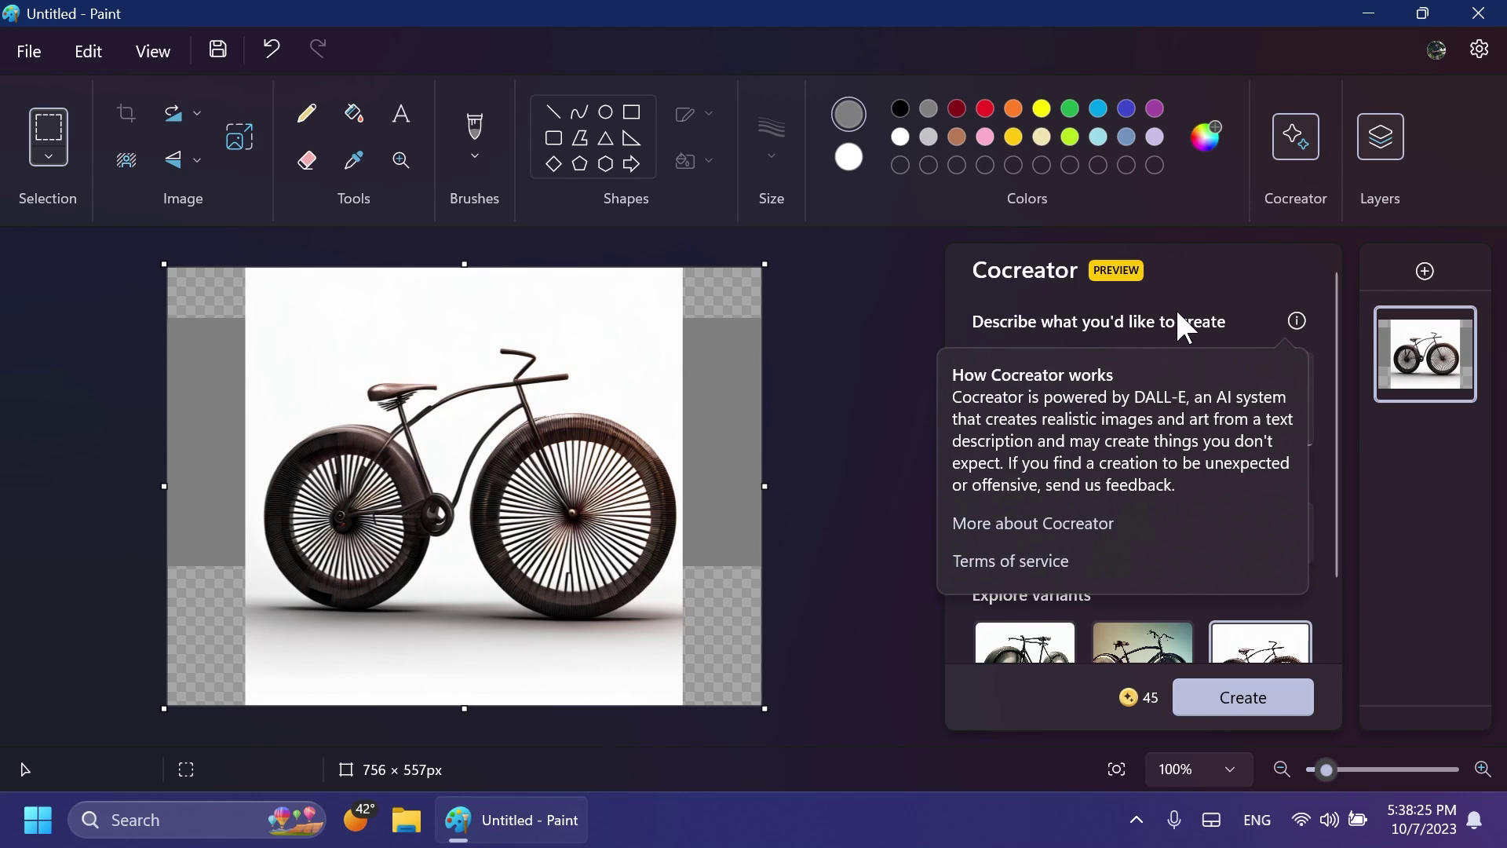